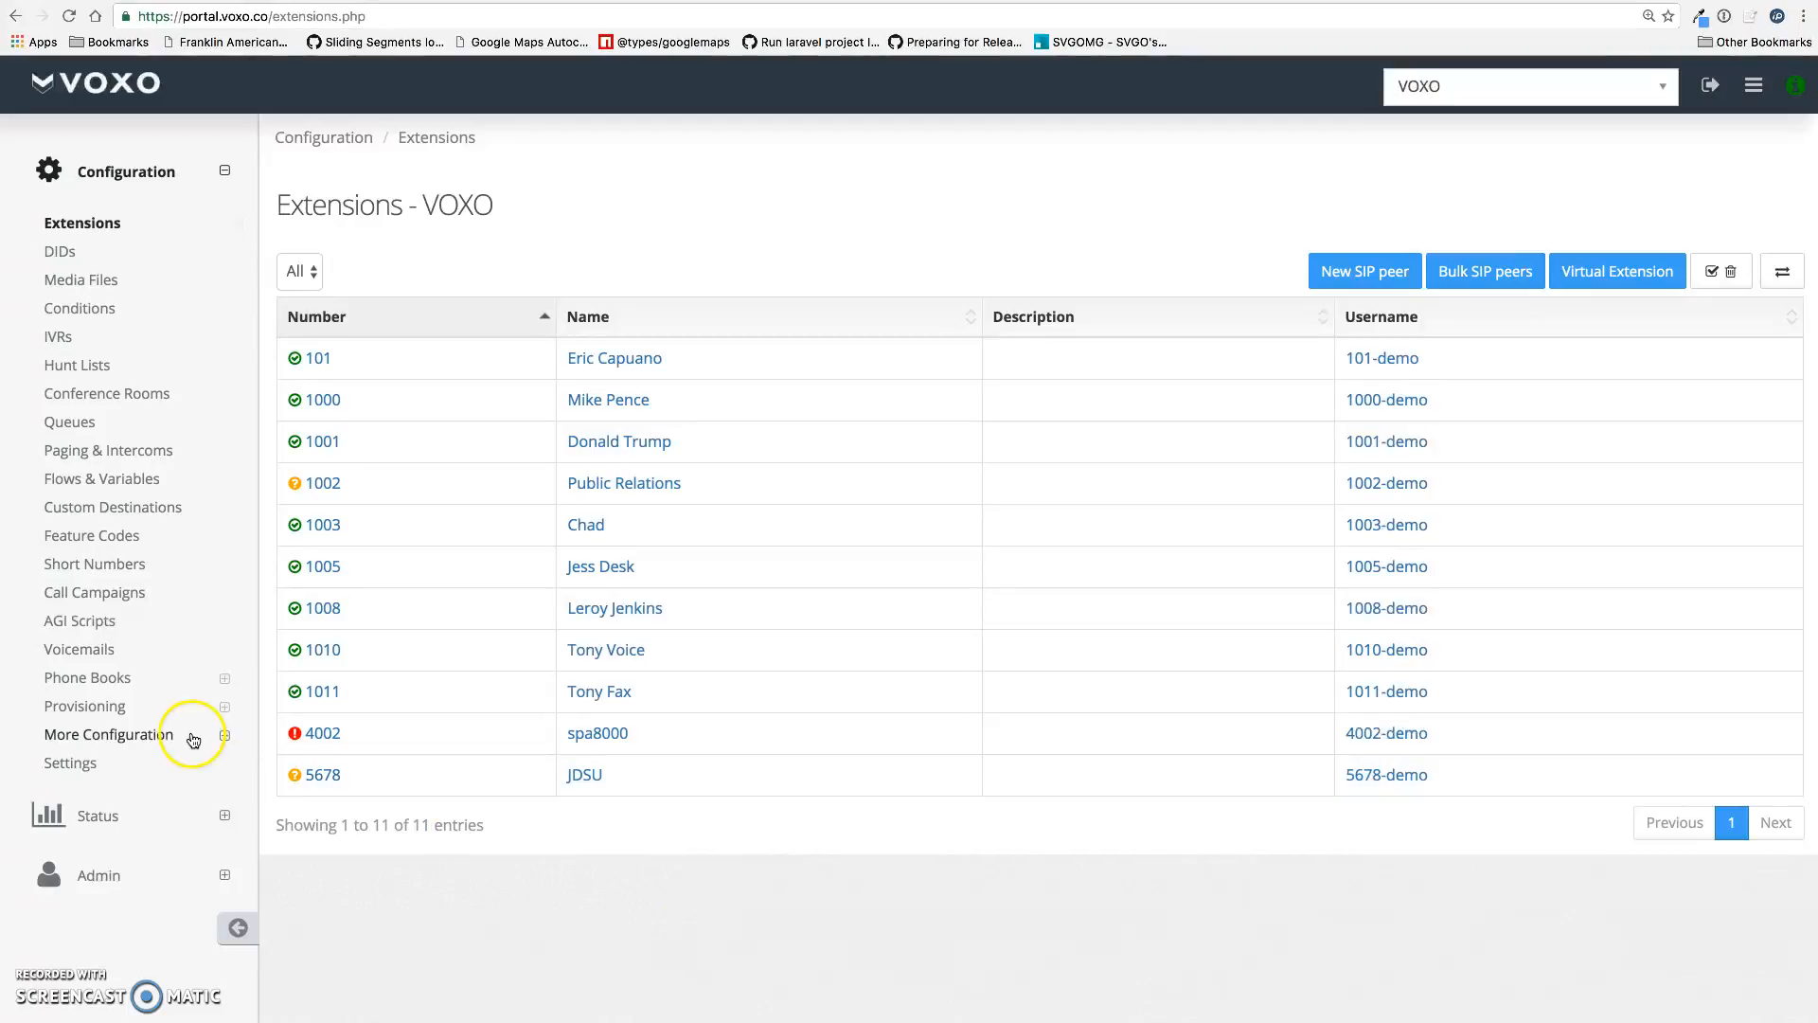
Go to Provisioning > Button Layouts and start a new button layout
{"action": "left_click", "coordinate": [135, 708]}
{"action": "left_click", "coordinate": [149, 776]}
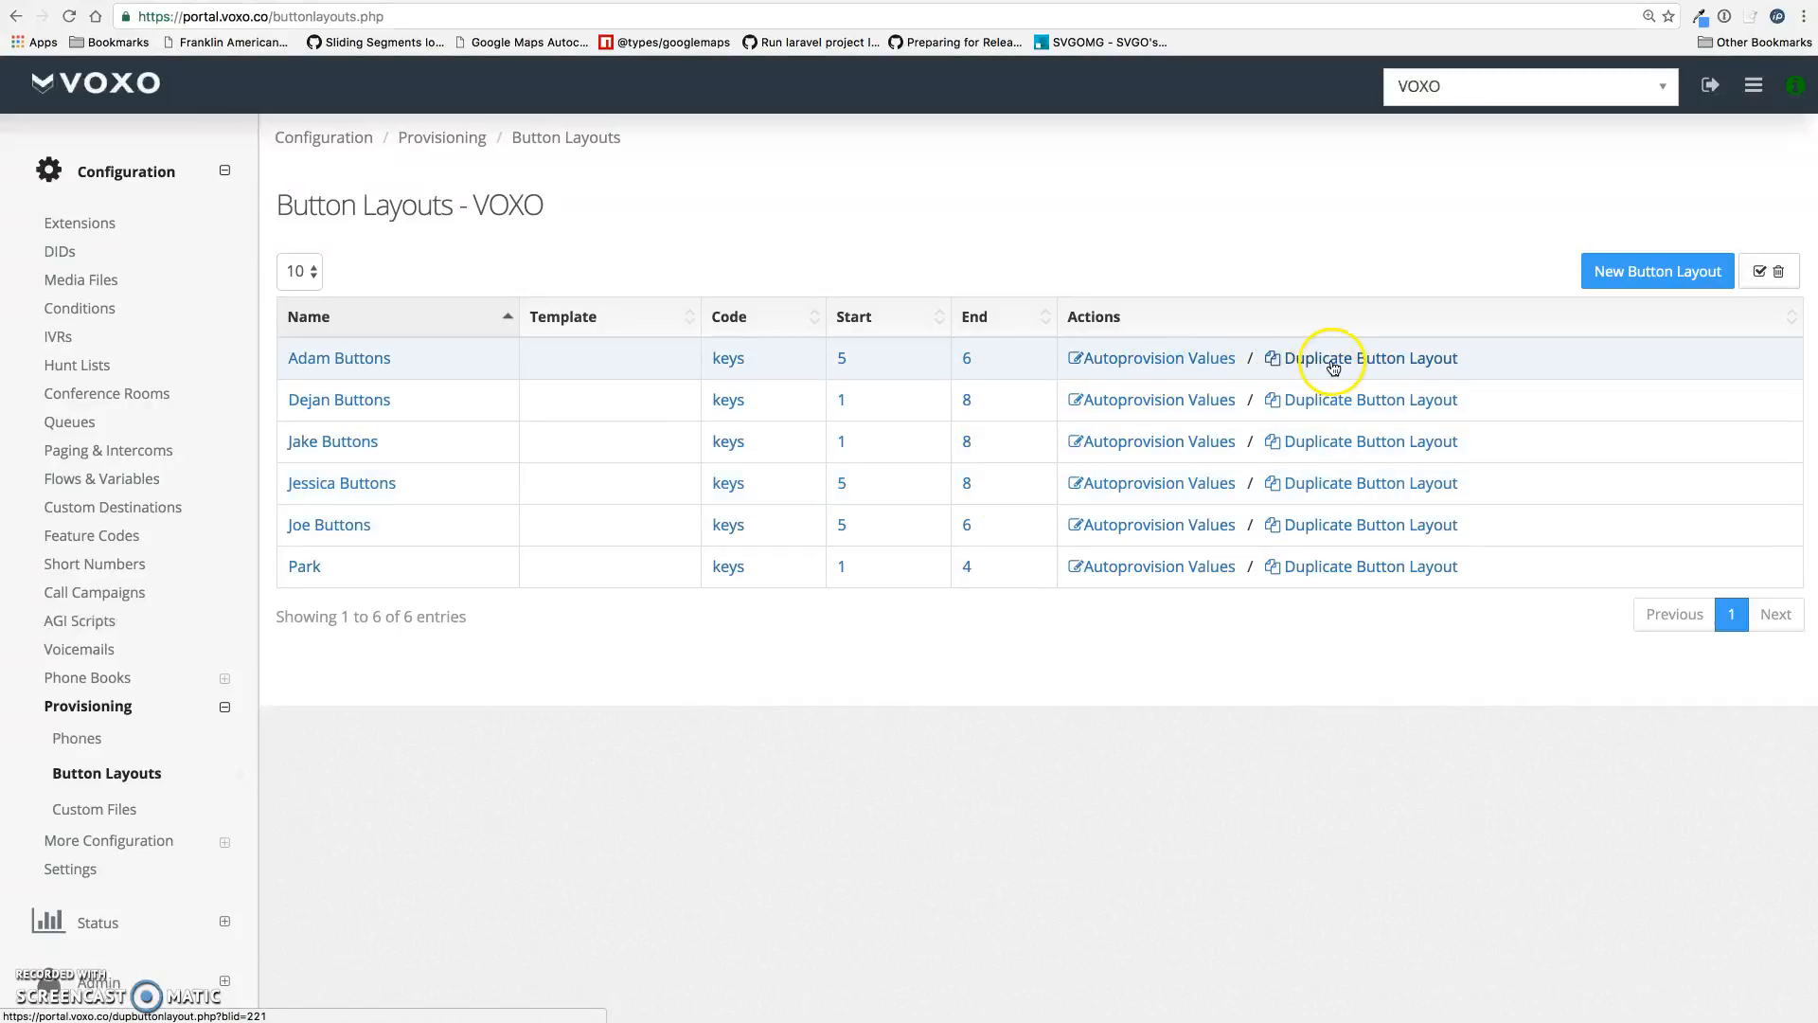
{"action": "left_click", "coordinate": [1630, 279]}
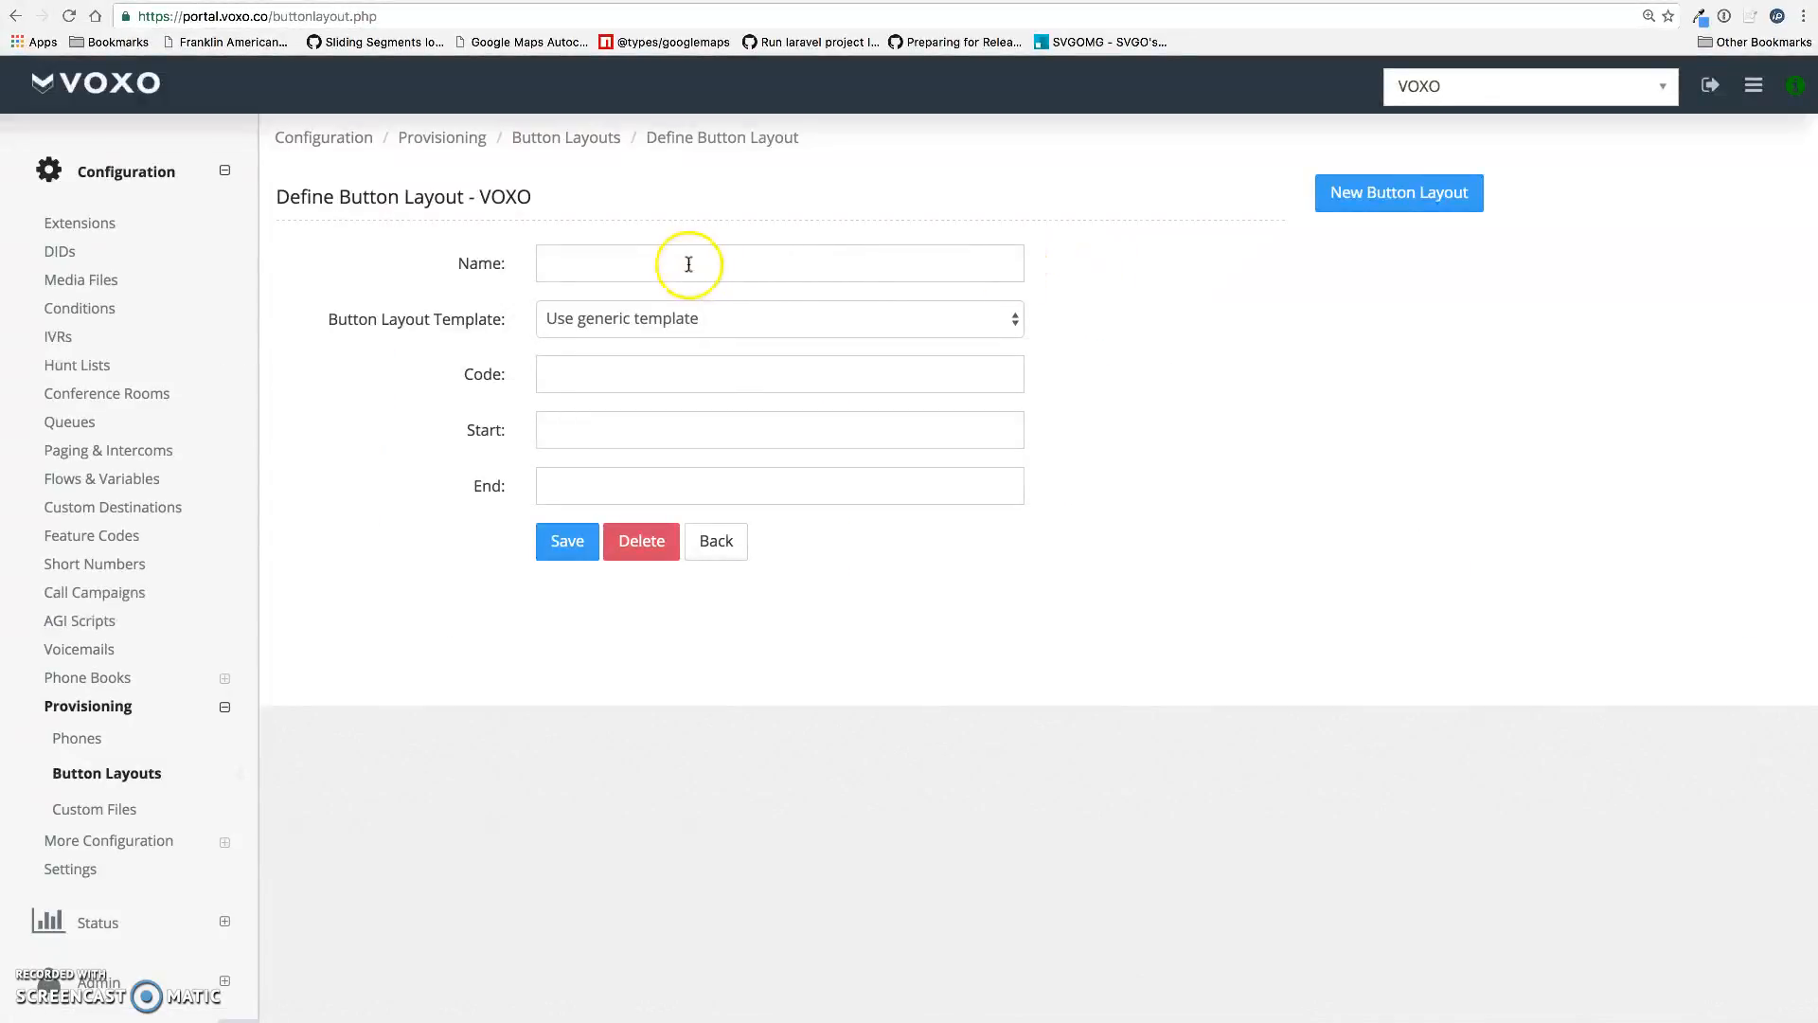
Define a layout named 'Test' with code 'keys', start key 2 and end key 6, and save it
{"action": "left_click", "coordinate": [688, 264]}
{"action": "type", "text": "Test"}
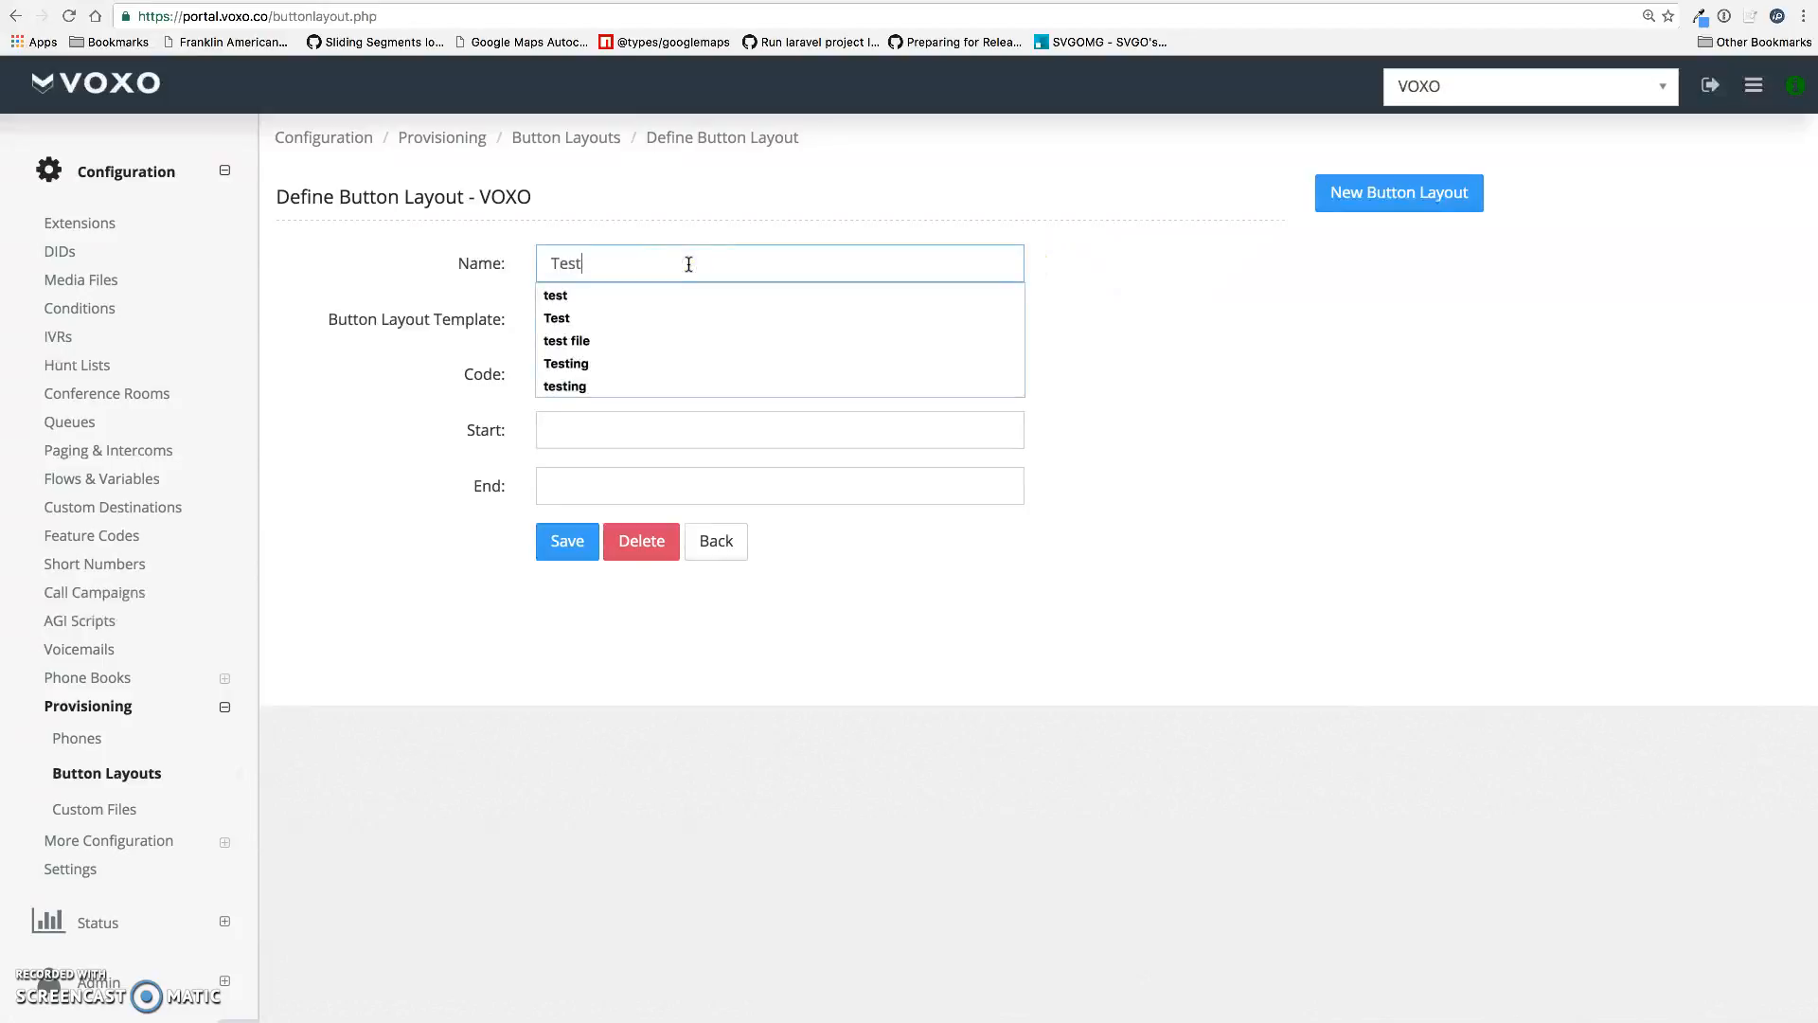
{"action": "left_click", "coordinate": [629, 375]}
{"action": "type", "text": "keys"}
{"action": "left_click", "coordinate": [392, 352]}
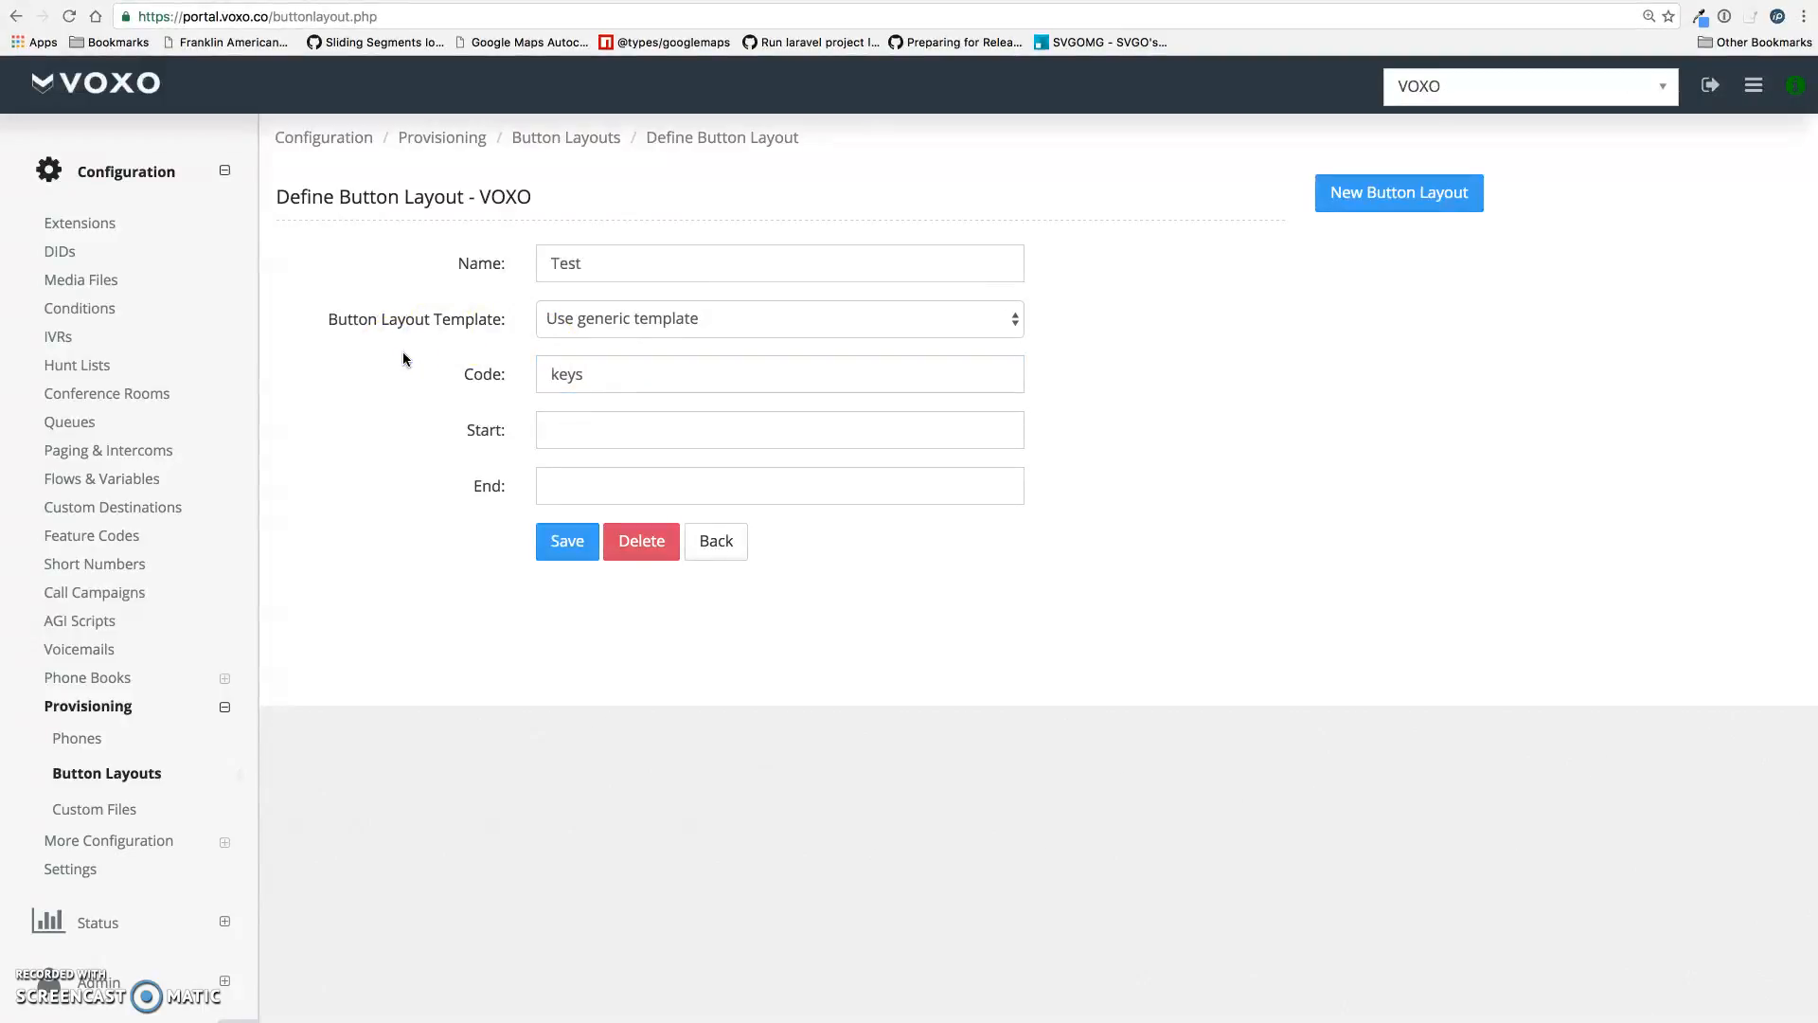
{"action": "left_click", "coordinate": [634, 428]}
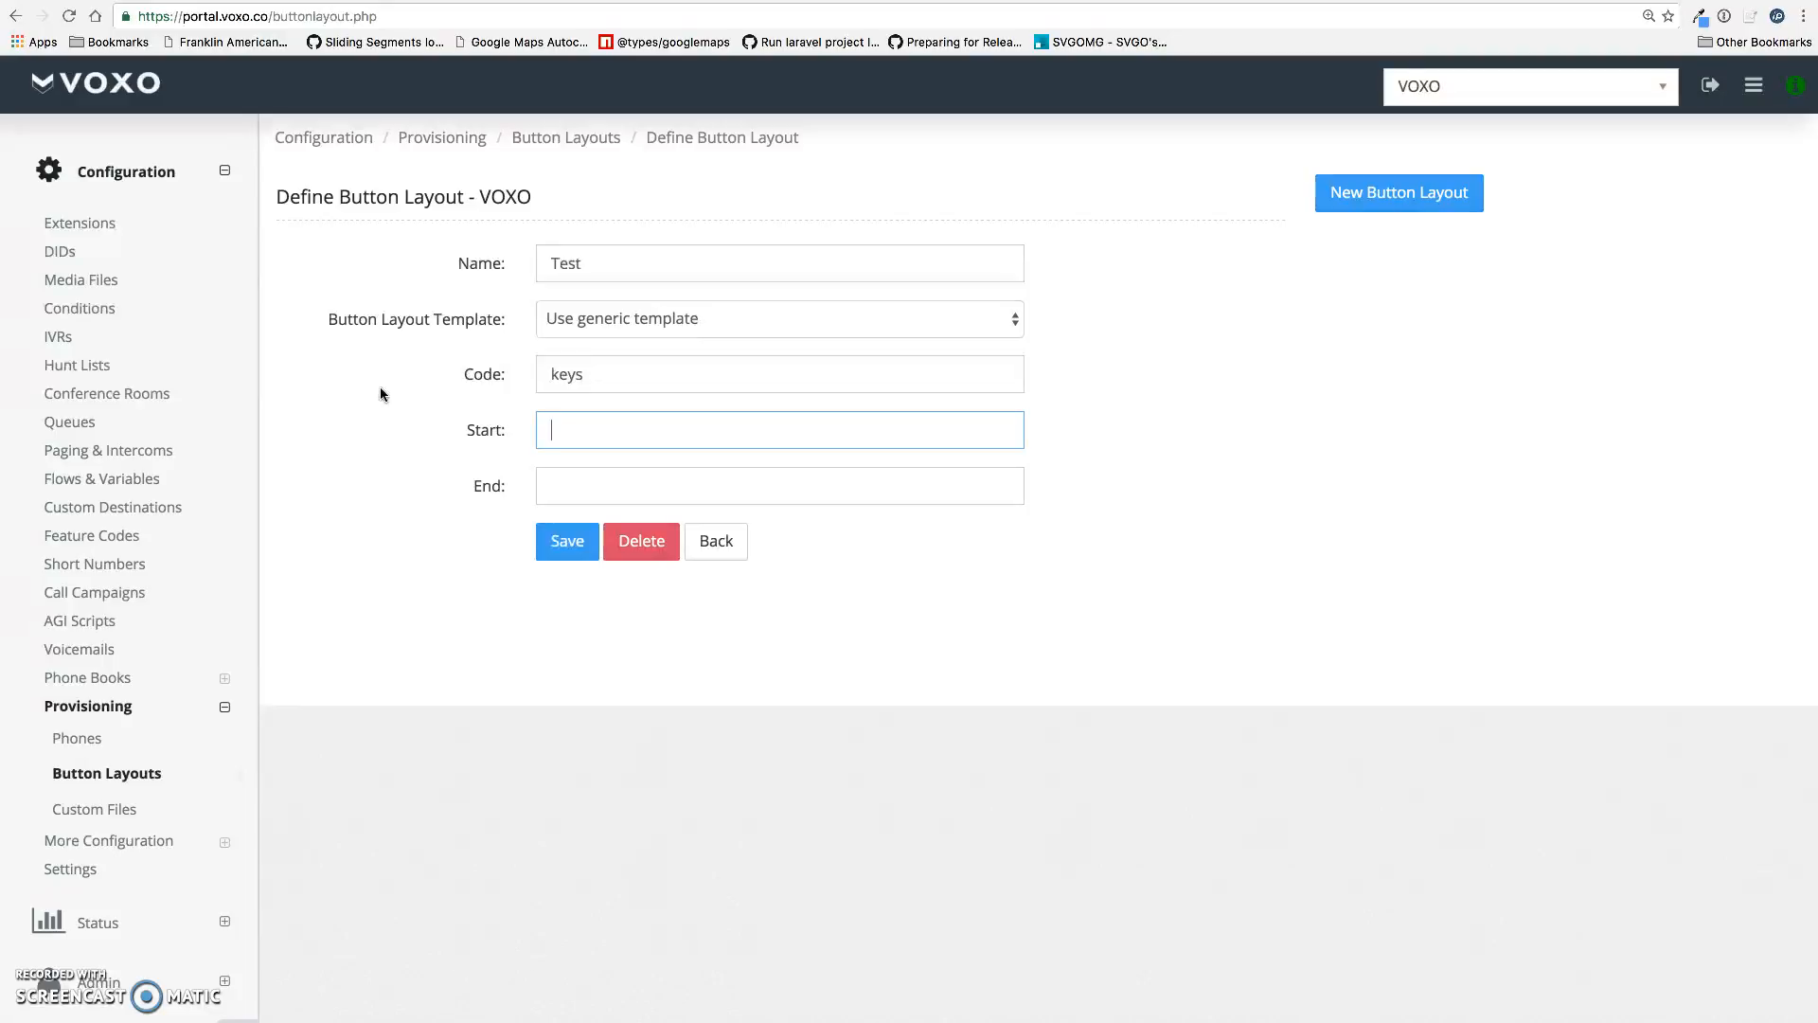
{"action": "type", "text": "2"}
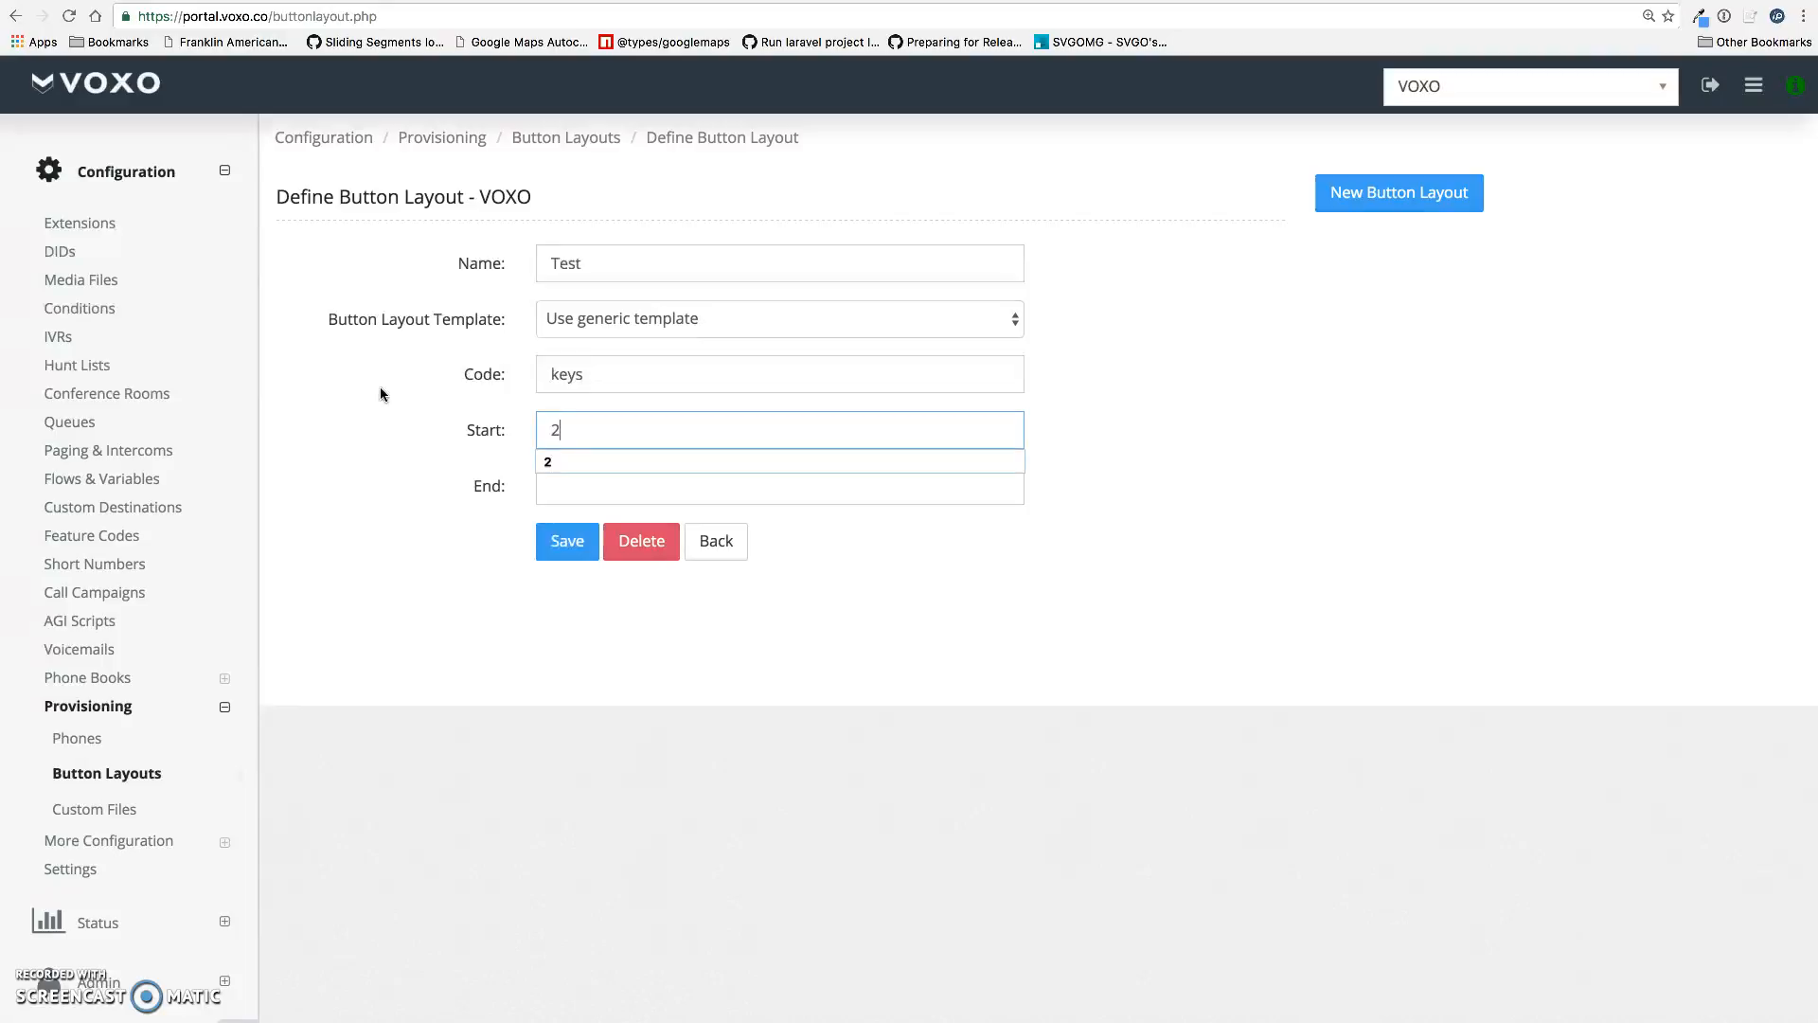
{"action": "key", "text": "Tab"}
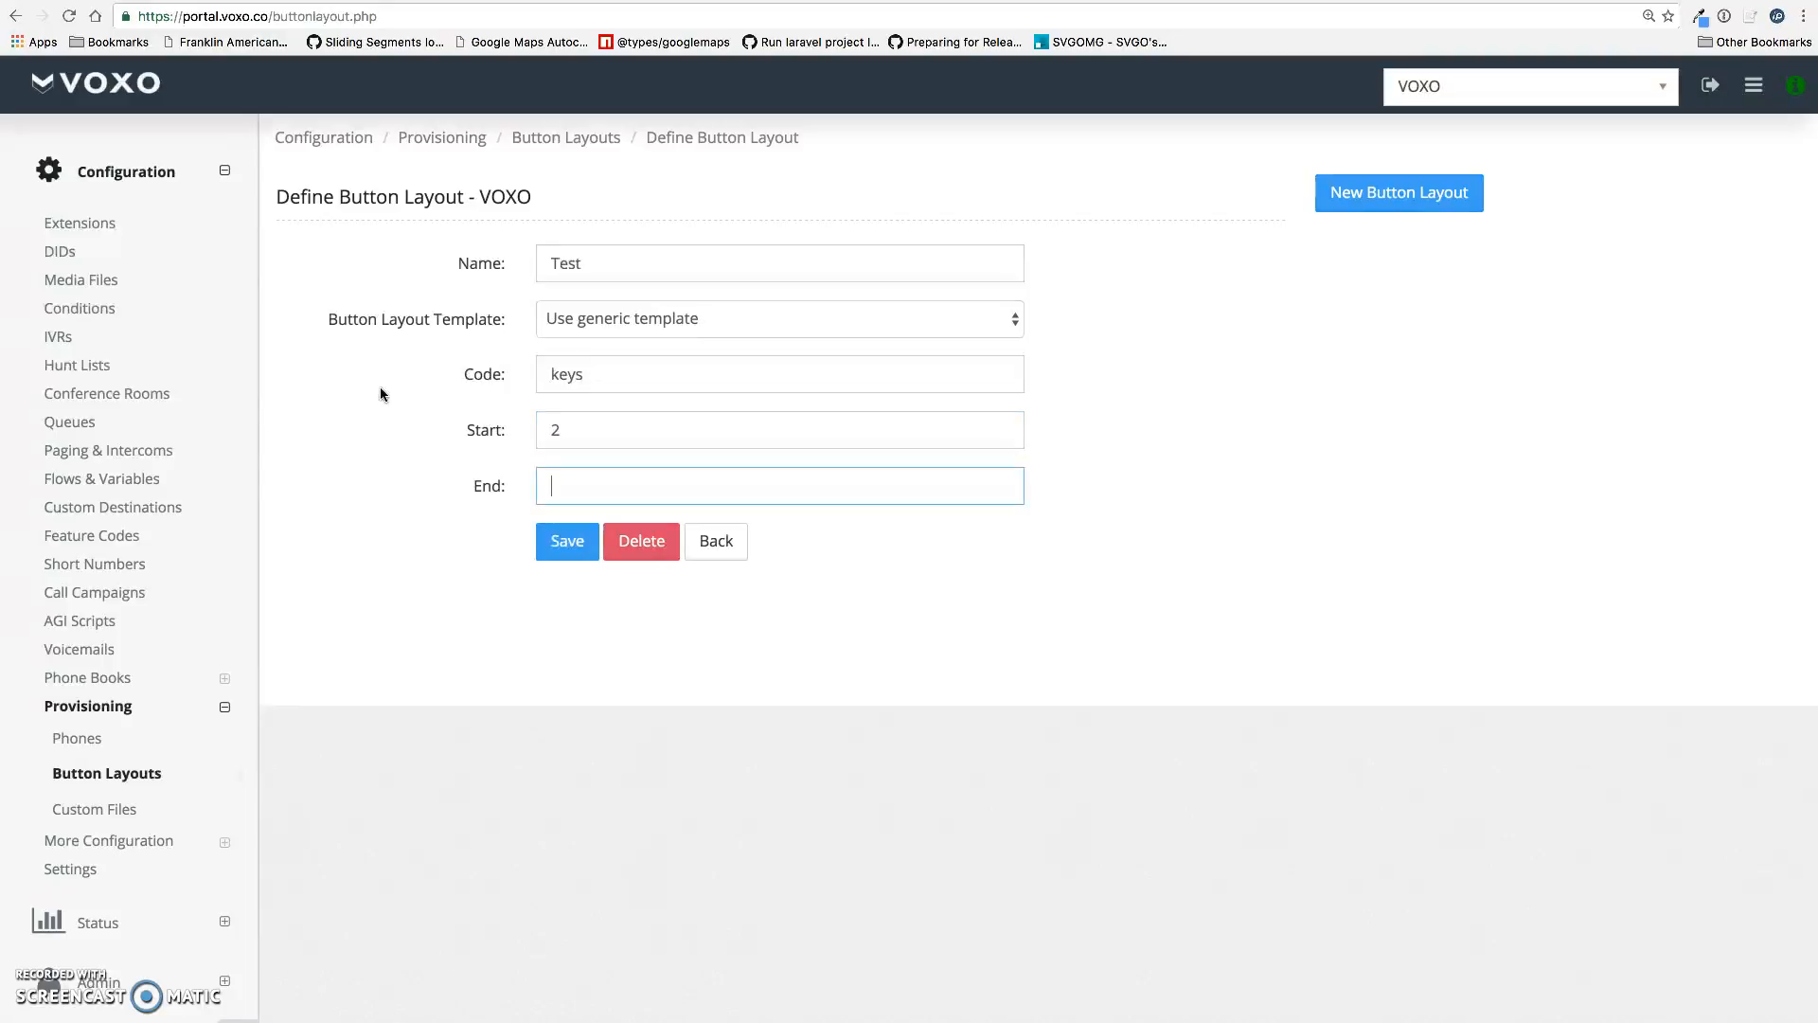
{"action": "type", "text": "6"}
{"action": "left_click", "coordinate": [354, 515]}
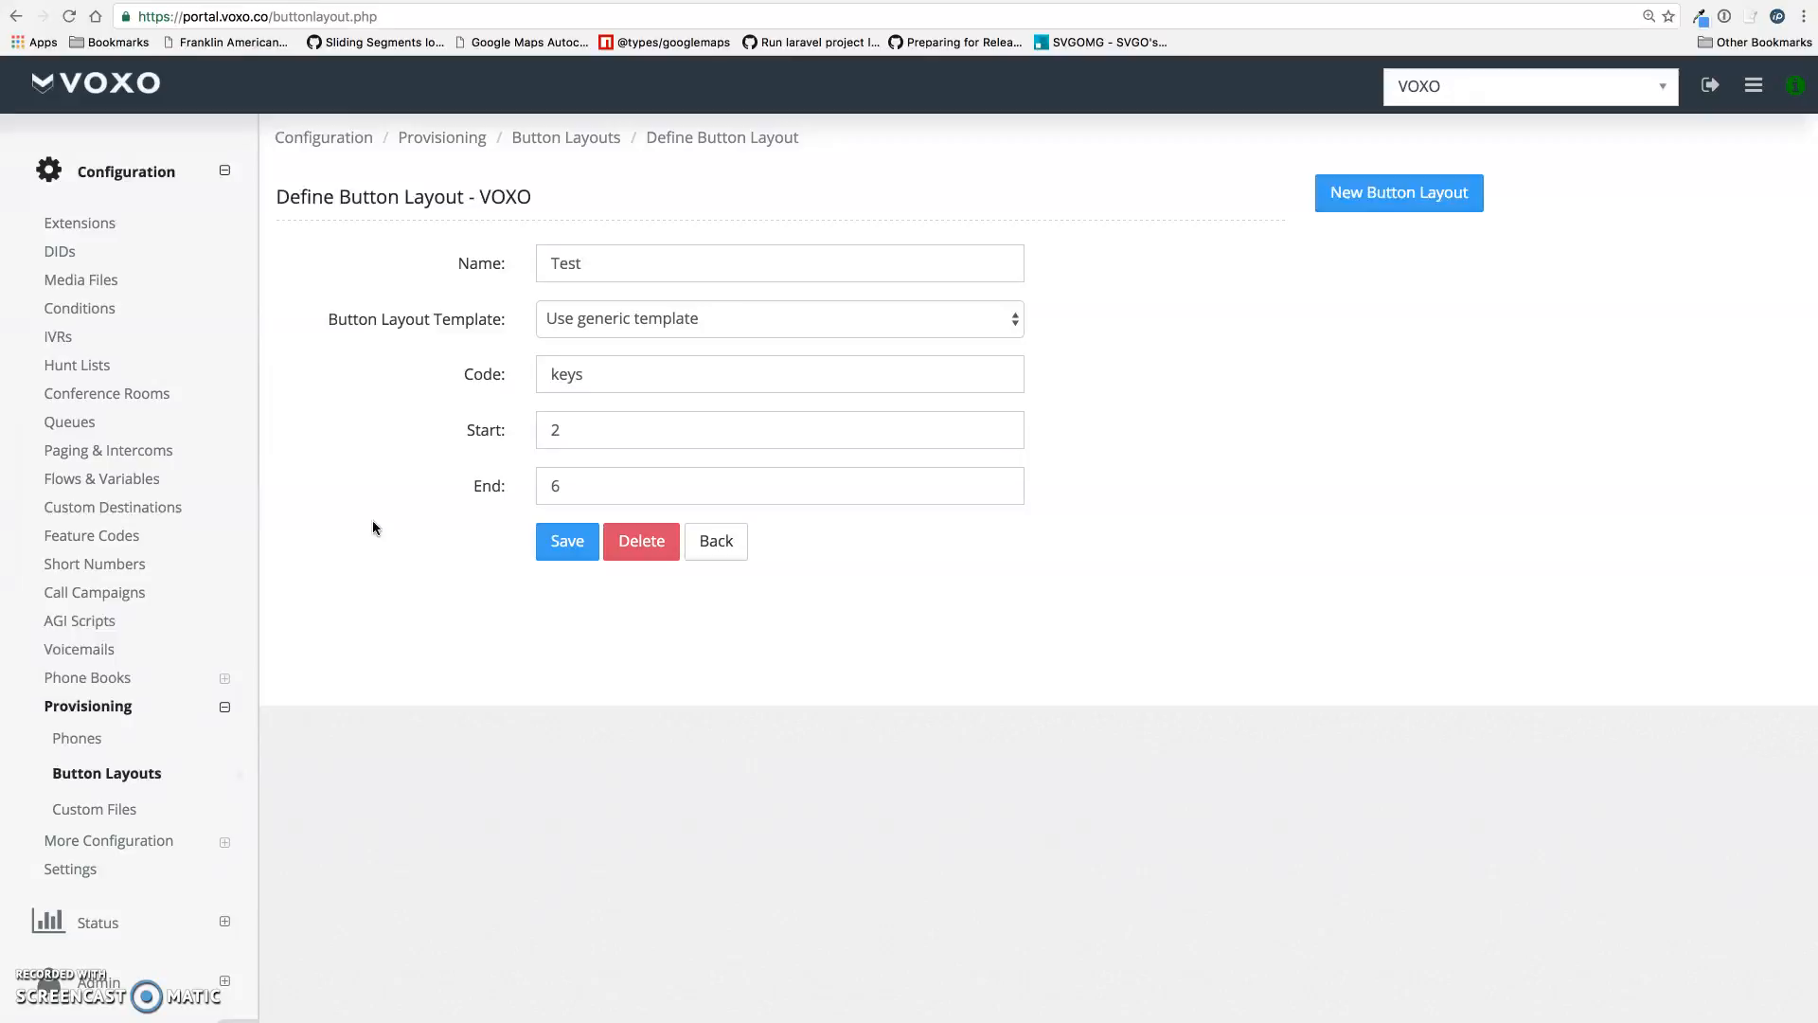
{"action": "left_click", "coordinate": [565, 545]}
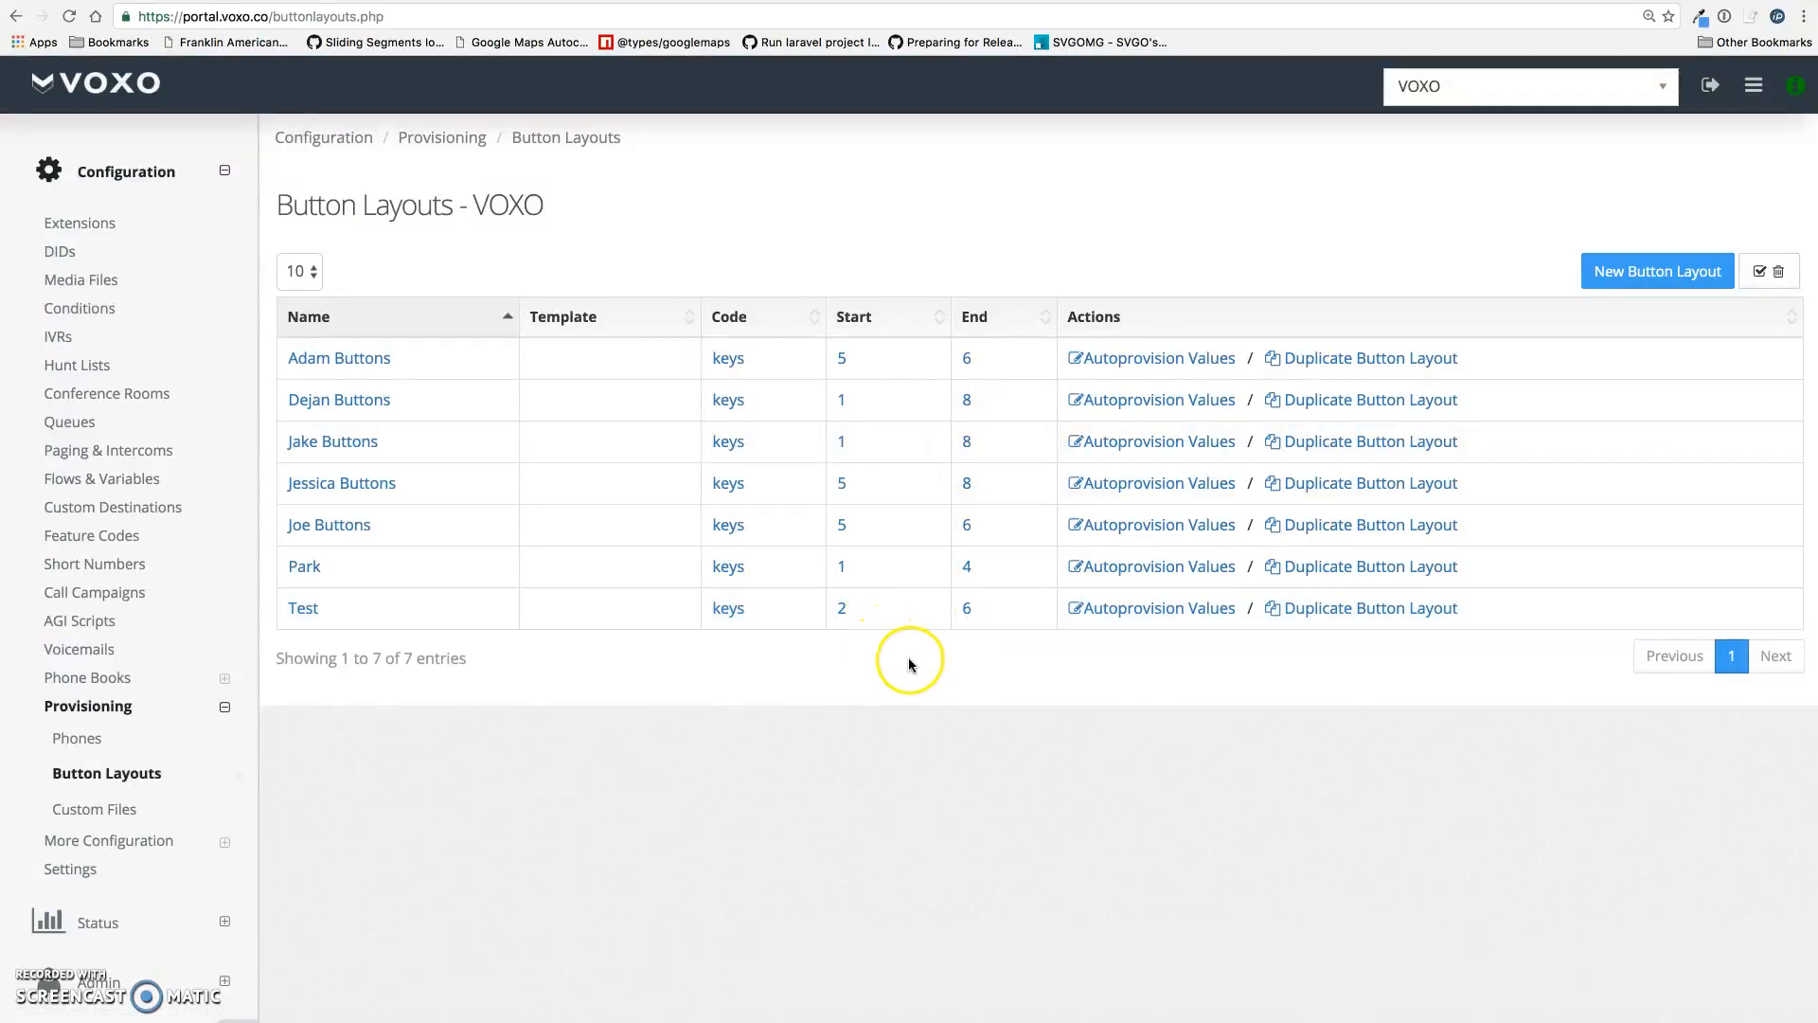
Open the Test layout's Autoprovision Values, review Key 2 through Key 6, and dismiss the iCloud alert
{"action": "left_click", "coordinate": [1109, 611]}
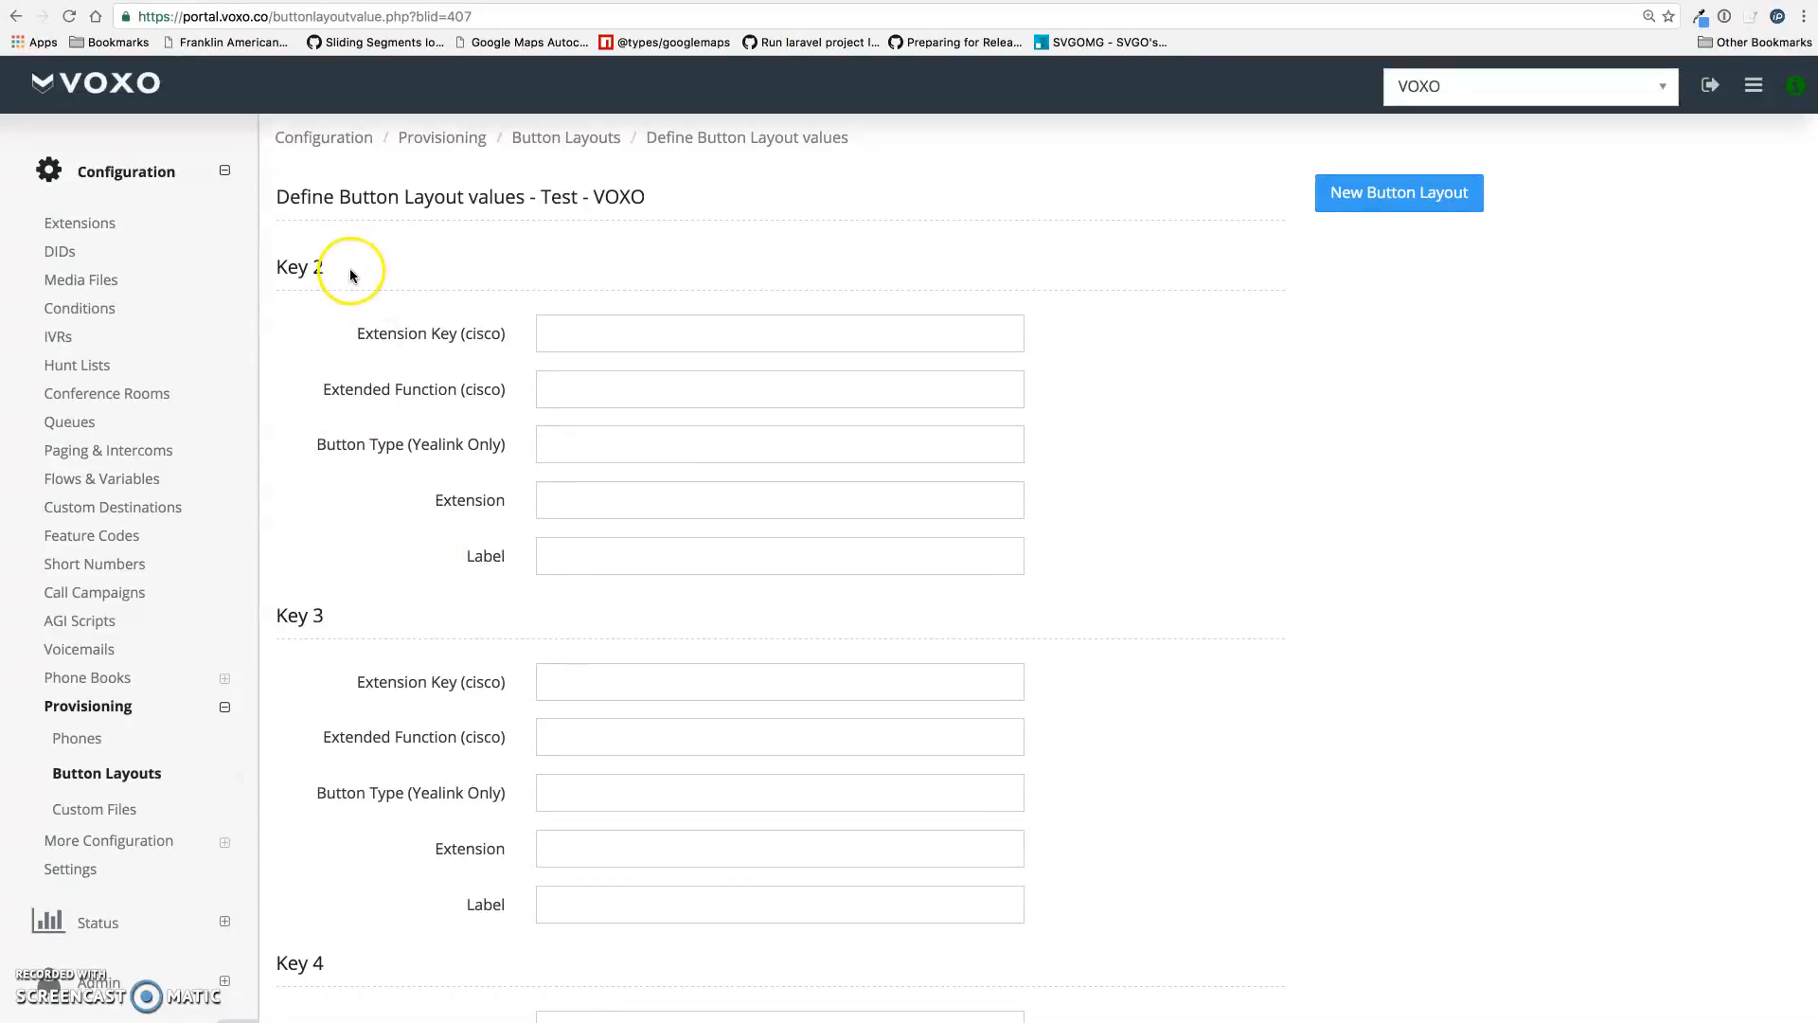
{"action": "left_click_drag", "start_coordinate": [345, 273], "coordinate": [276, 265]}
{"action": "left_click_drag", "start_coordinate": [319, 630], "coordinate": [265, 657]}
{"action": "scroll", "coordinate": [325, 637], "scroll_direction": "down", "scroll_amount": 3}
{"action": "scroll", "coordinate": [316, 682], "scroll_direction": "down", "scroll_amount": 4}
{"action": "scroll", "coordinate": [293, 691], "scroll_direction": "down", "scroll_amount": 3}
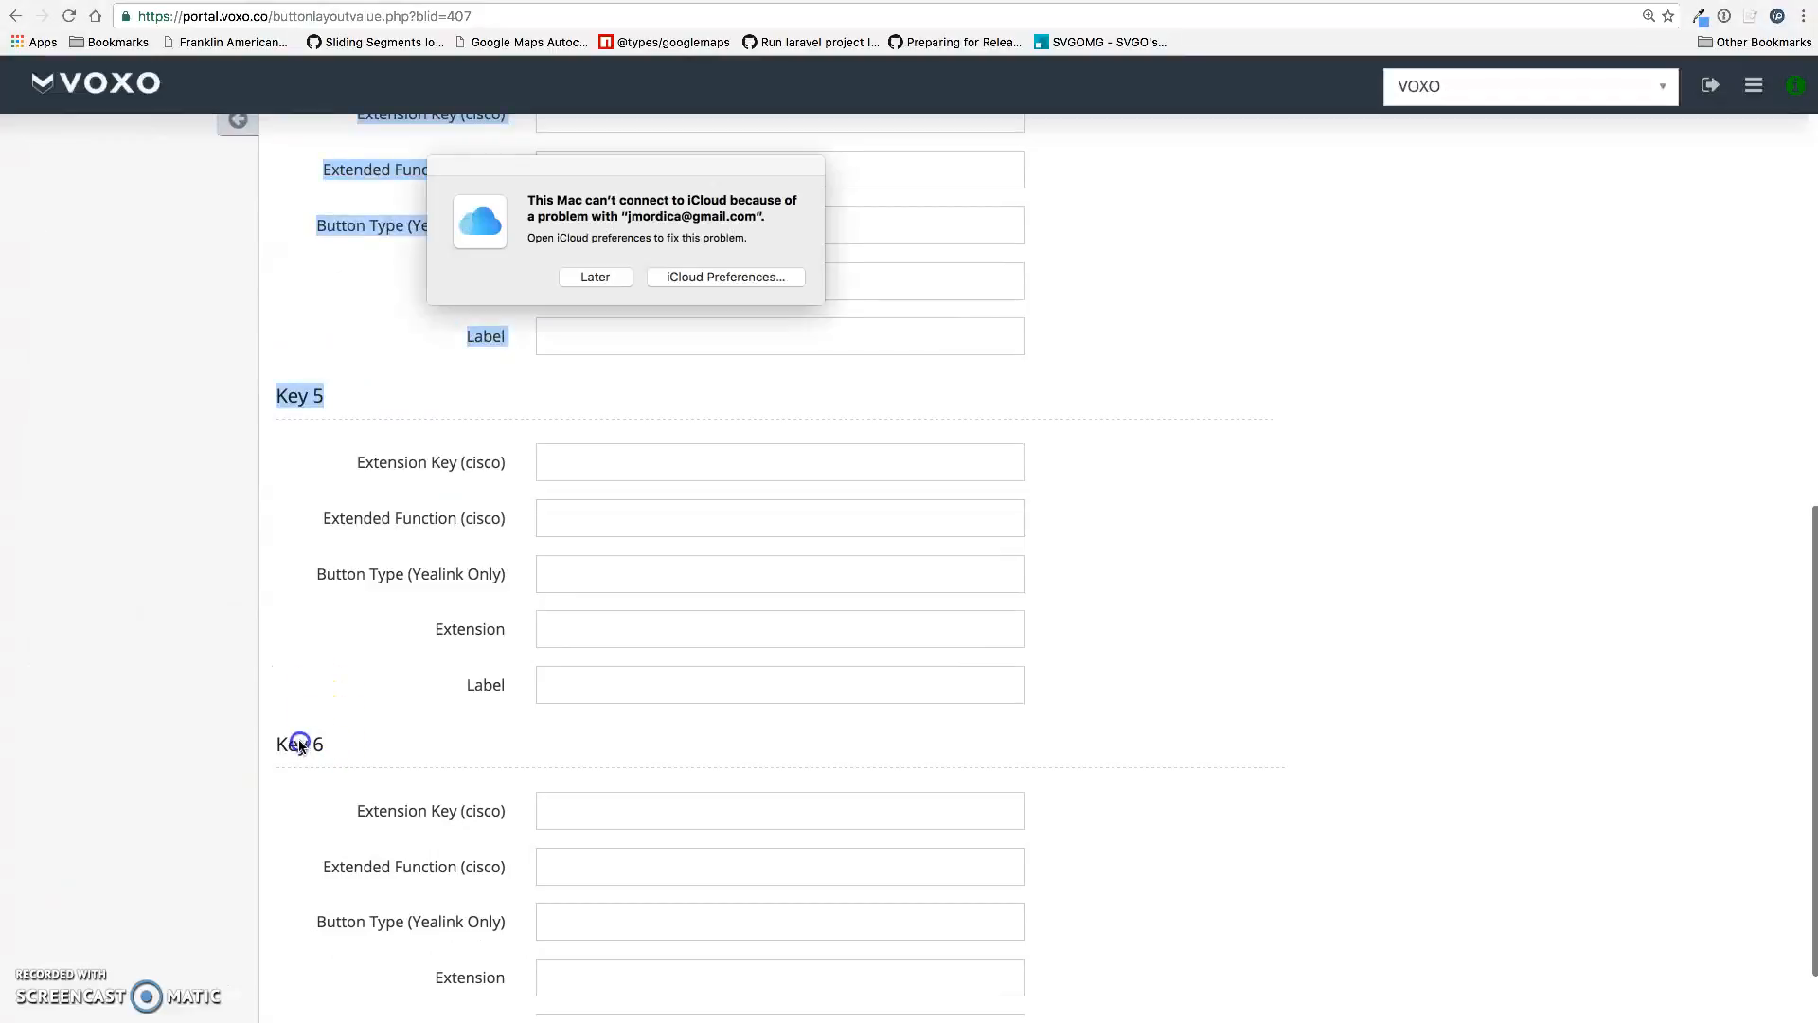
{"action": "left_click", "coordinate": [402, 731]}
{"action": "left_click", "coordinate": [597, 274]}
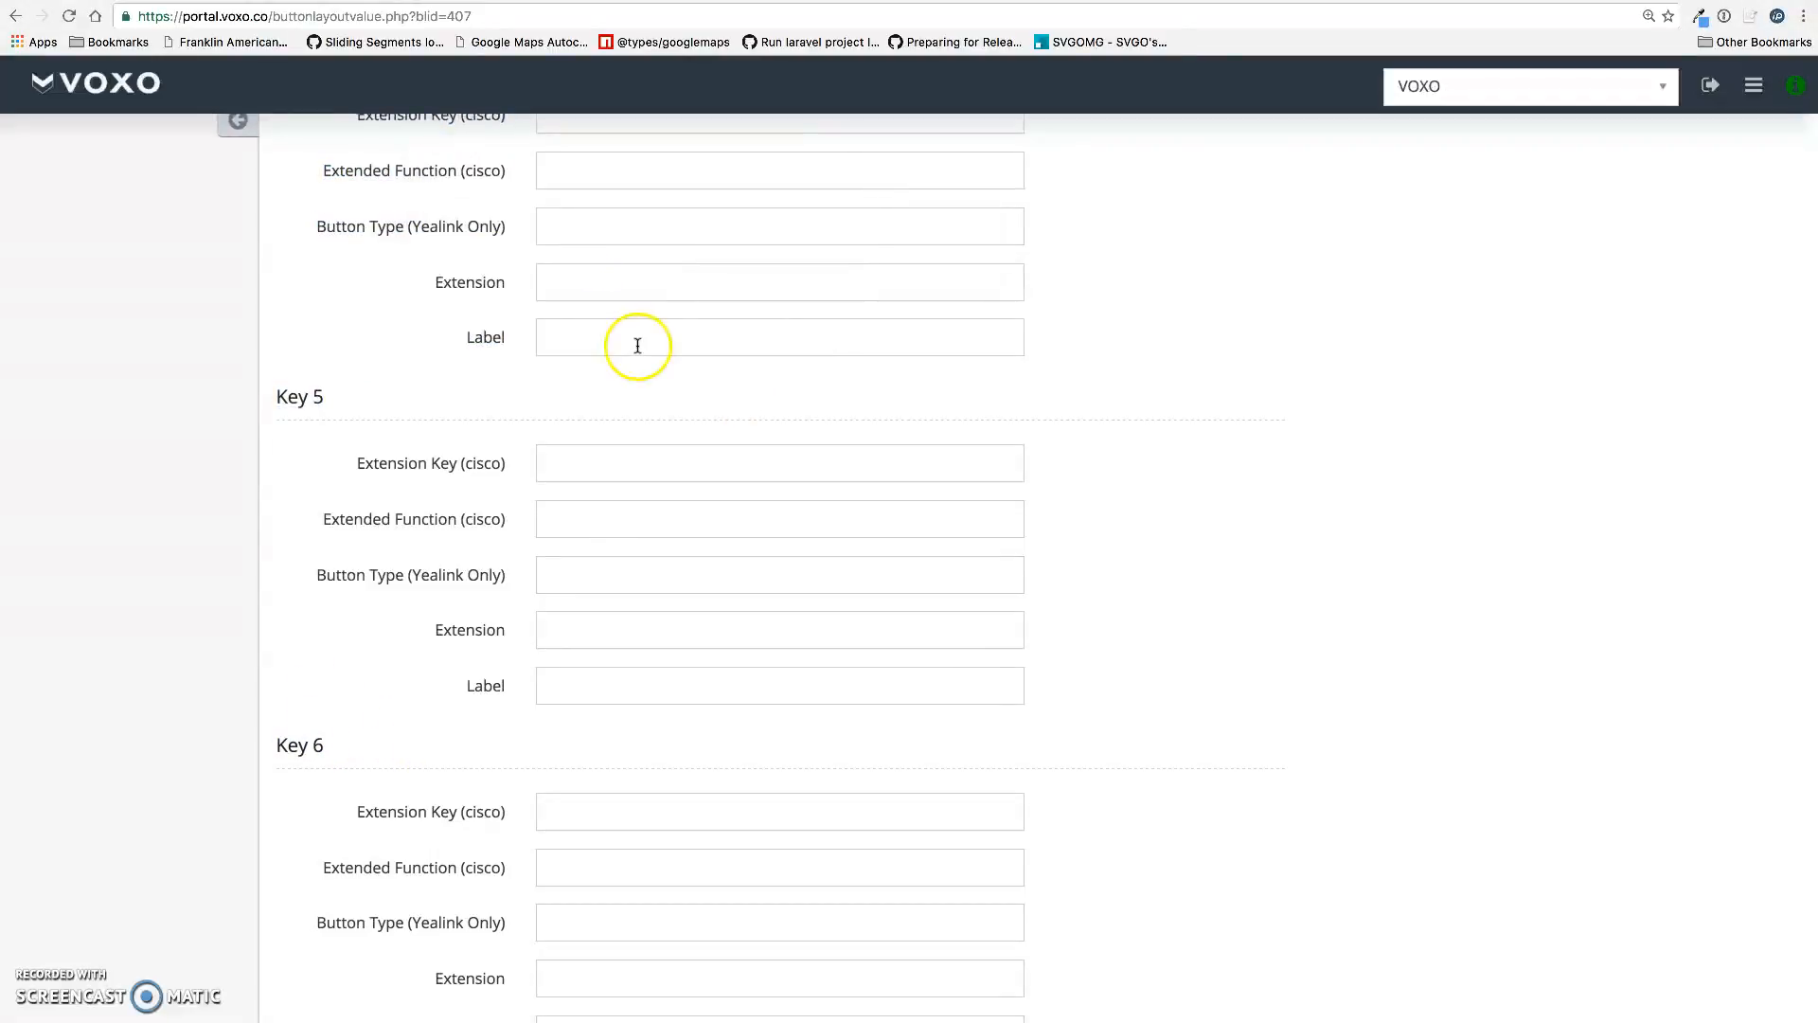
{"action": "scroll", "coordinate": [637, 345], "scroll_direction": "up", "scroll_amount": 10}
{"action": "left_click", "coordinate": [759, 499]}
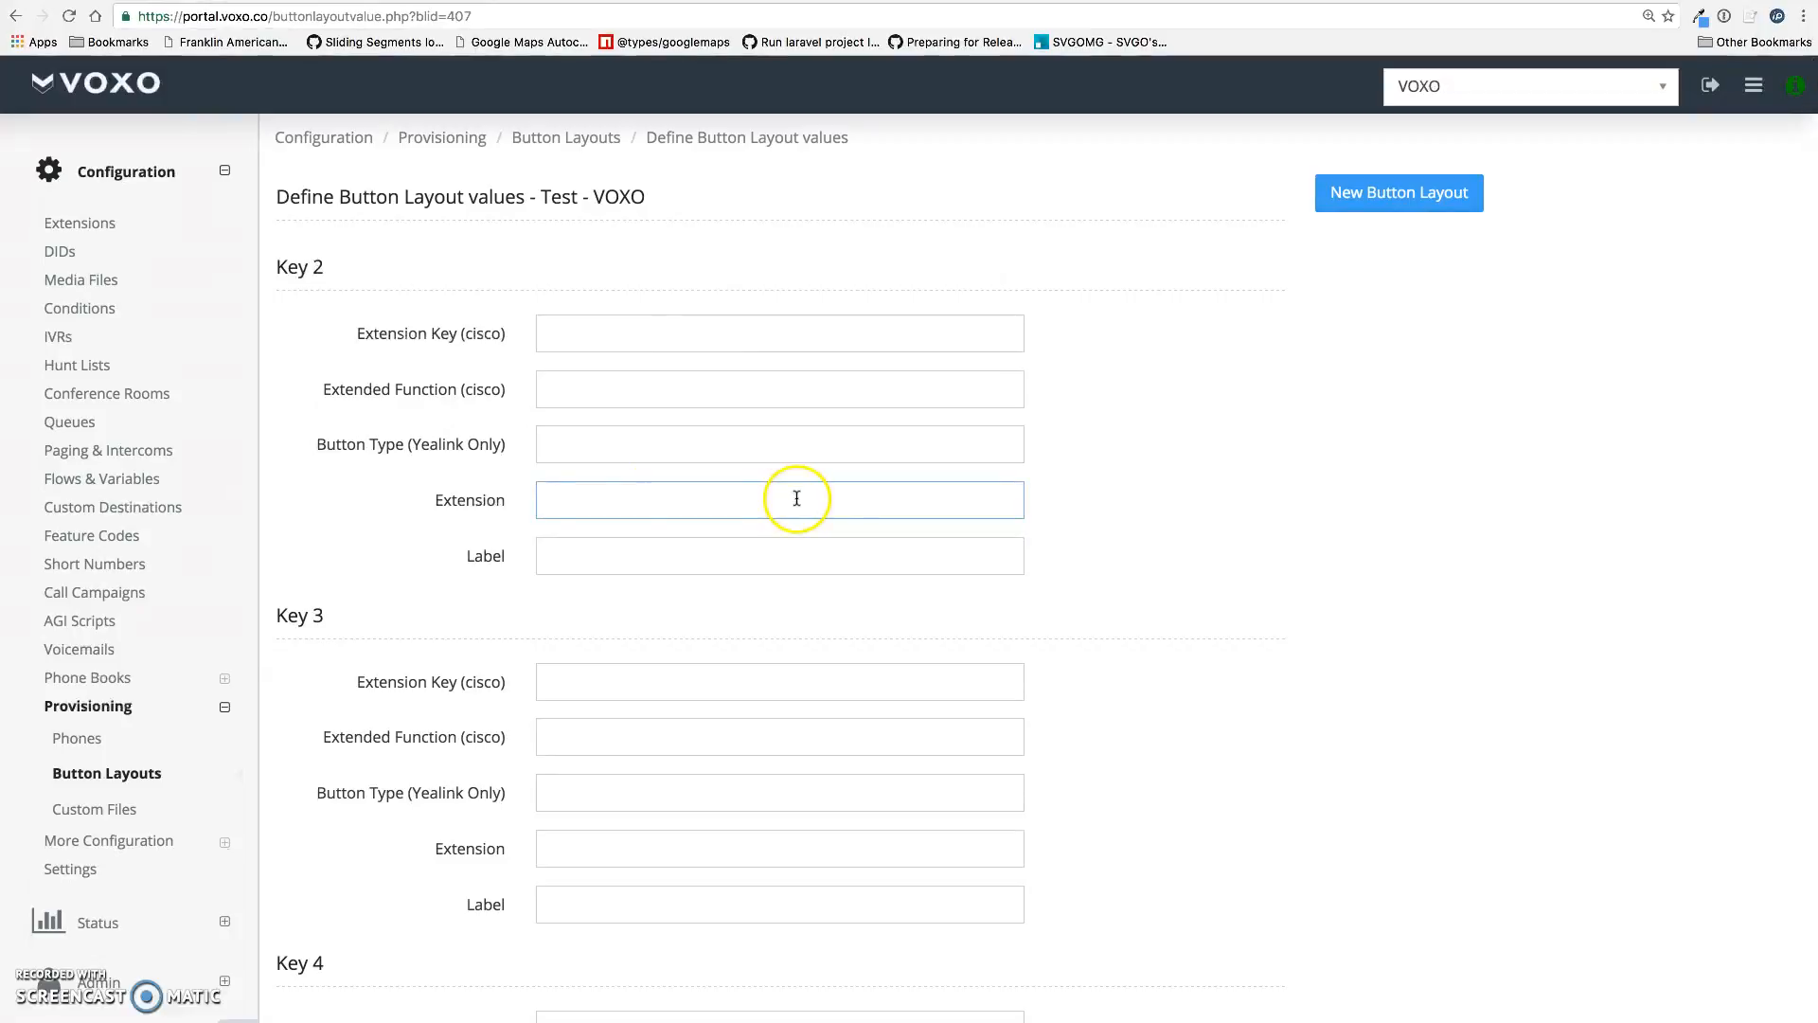
{"action": "left_click", "coordinate": [593, 566]}
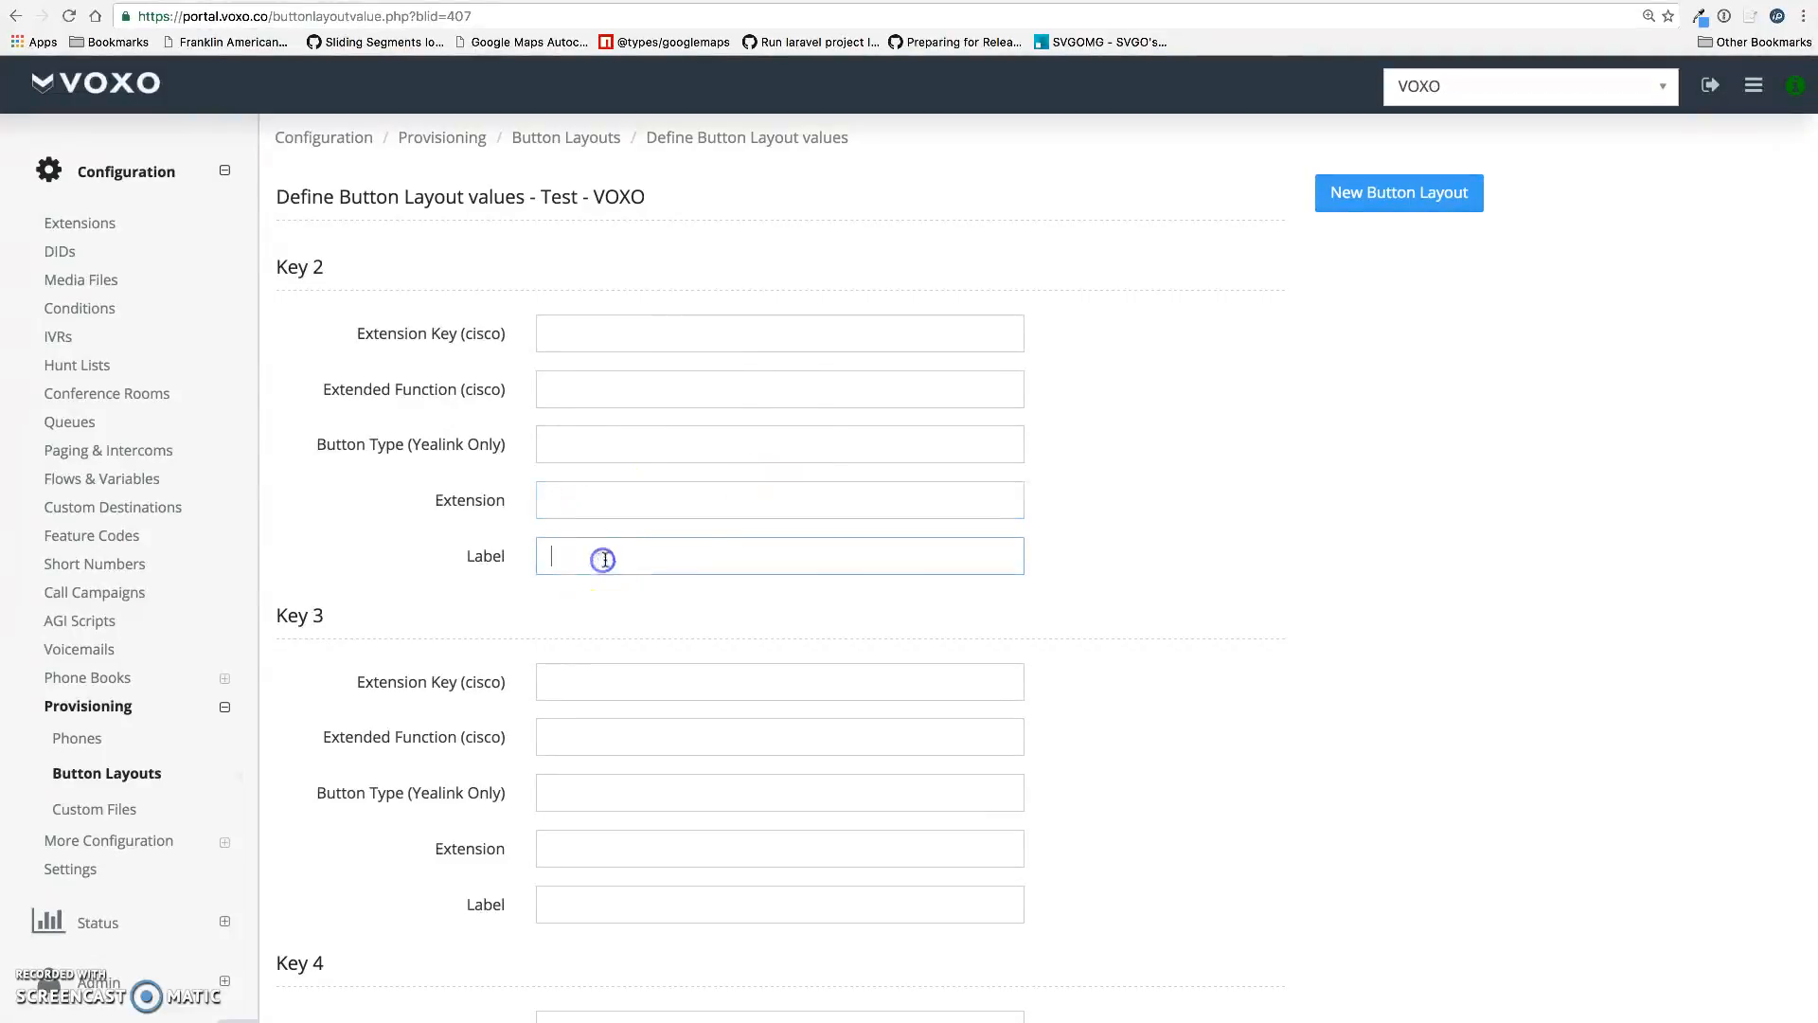
{"action": "scroll", "coordinate": [1104, 634], "scroll_direction": "down", "scroll_amount": 3}
Give Key 2 extension 002 and Key 3 an external phone number, each with a contact name label
{"action": "left_click", "coordinate": [660, 371]}
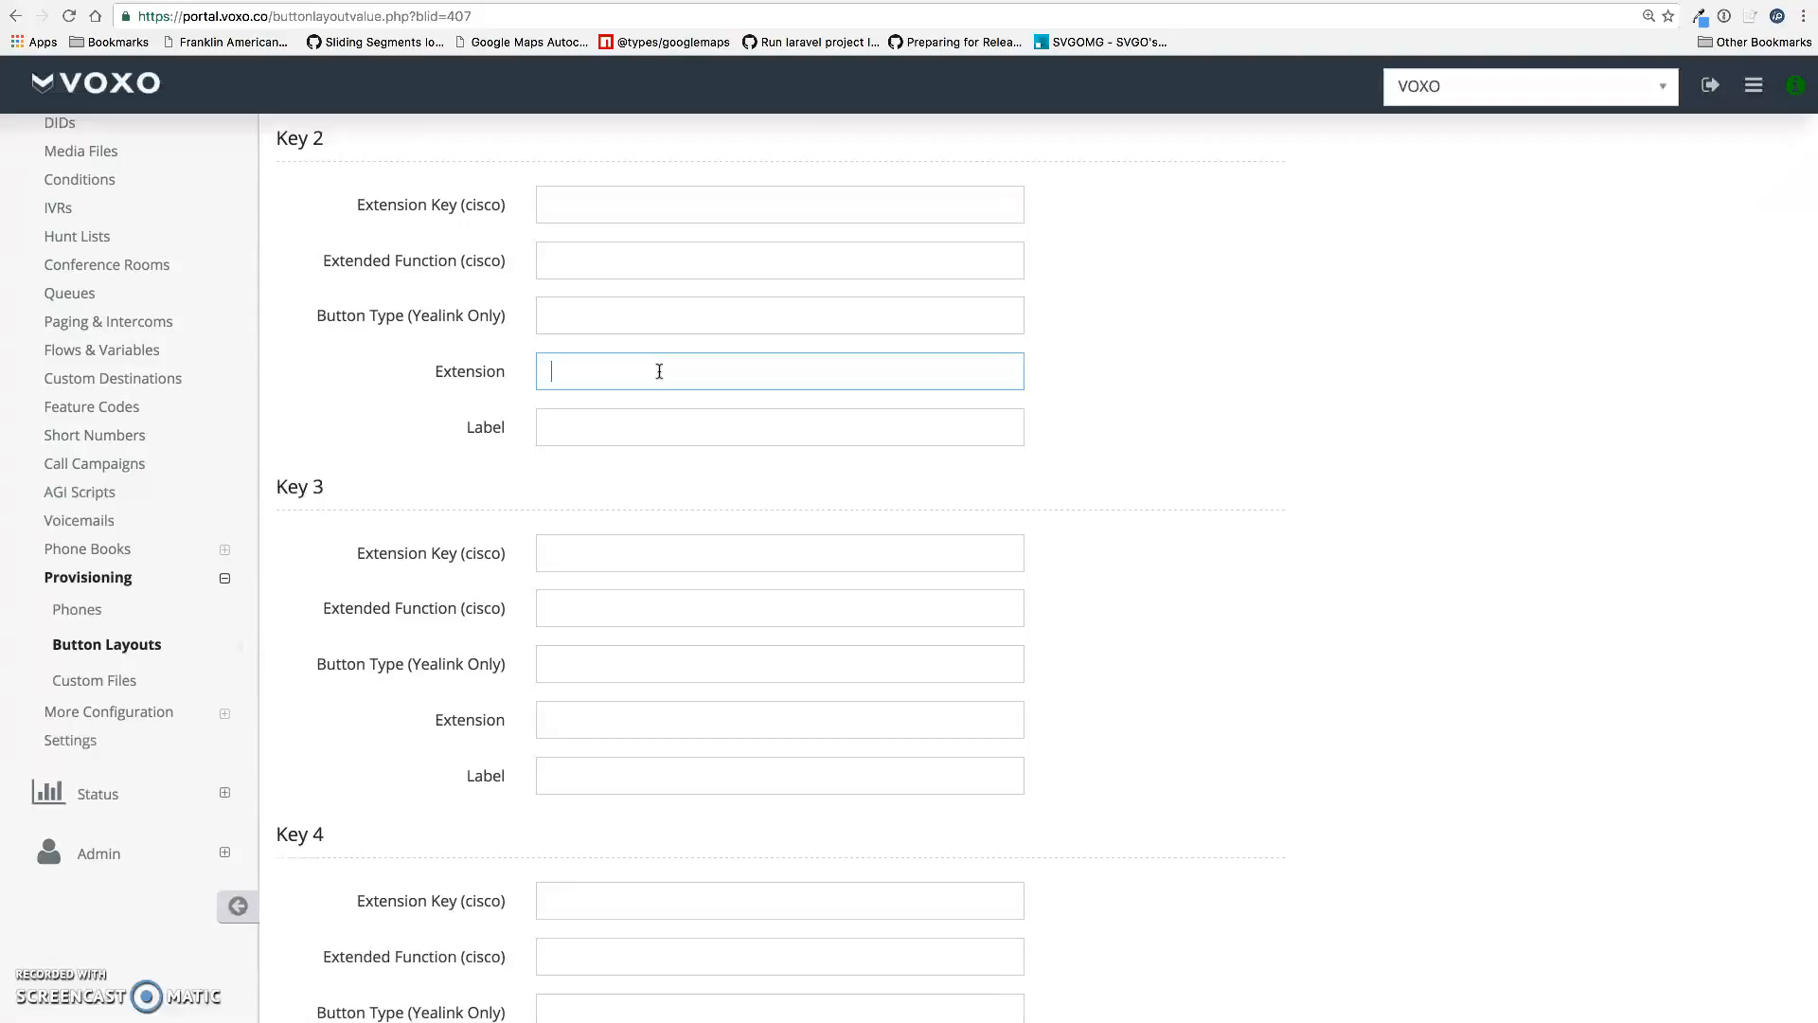
{"action": "type", "text": "002"}
{"action": "key", "text": "Tab"}
{"action": "type", "text": "Bob"}
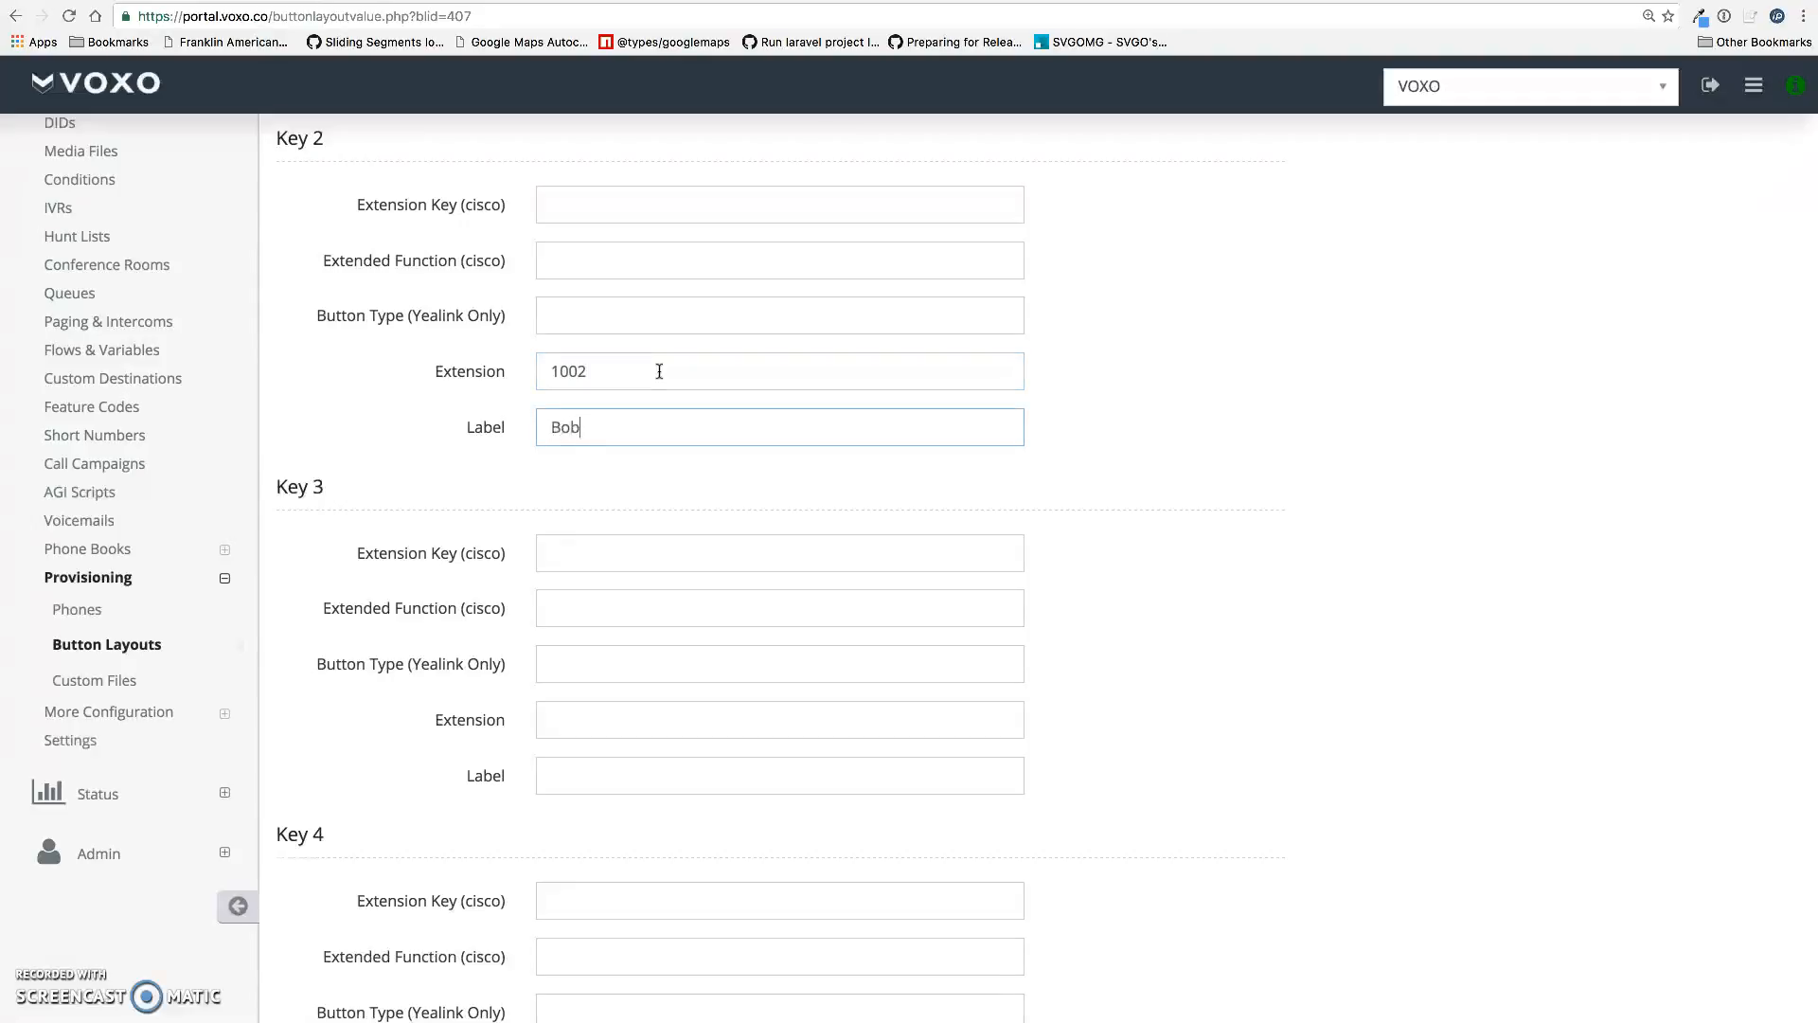
{"action": "left_click", "coordinate": [616, 720]}
{"action": "scroll", "coordinate": [493, 611], "scroll_direction": "down", "scroll_amount": 3}
{"action": "scroll", "coordinate": [493, 611], "scroll_direction": "down", "scroll_amount": 1}
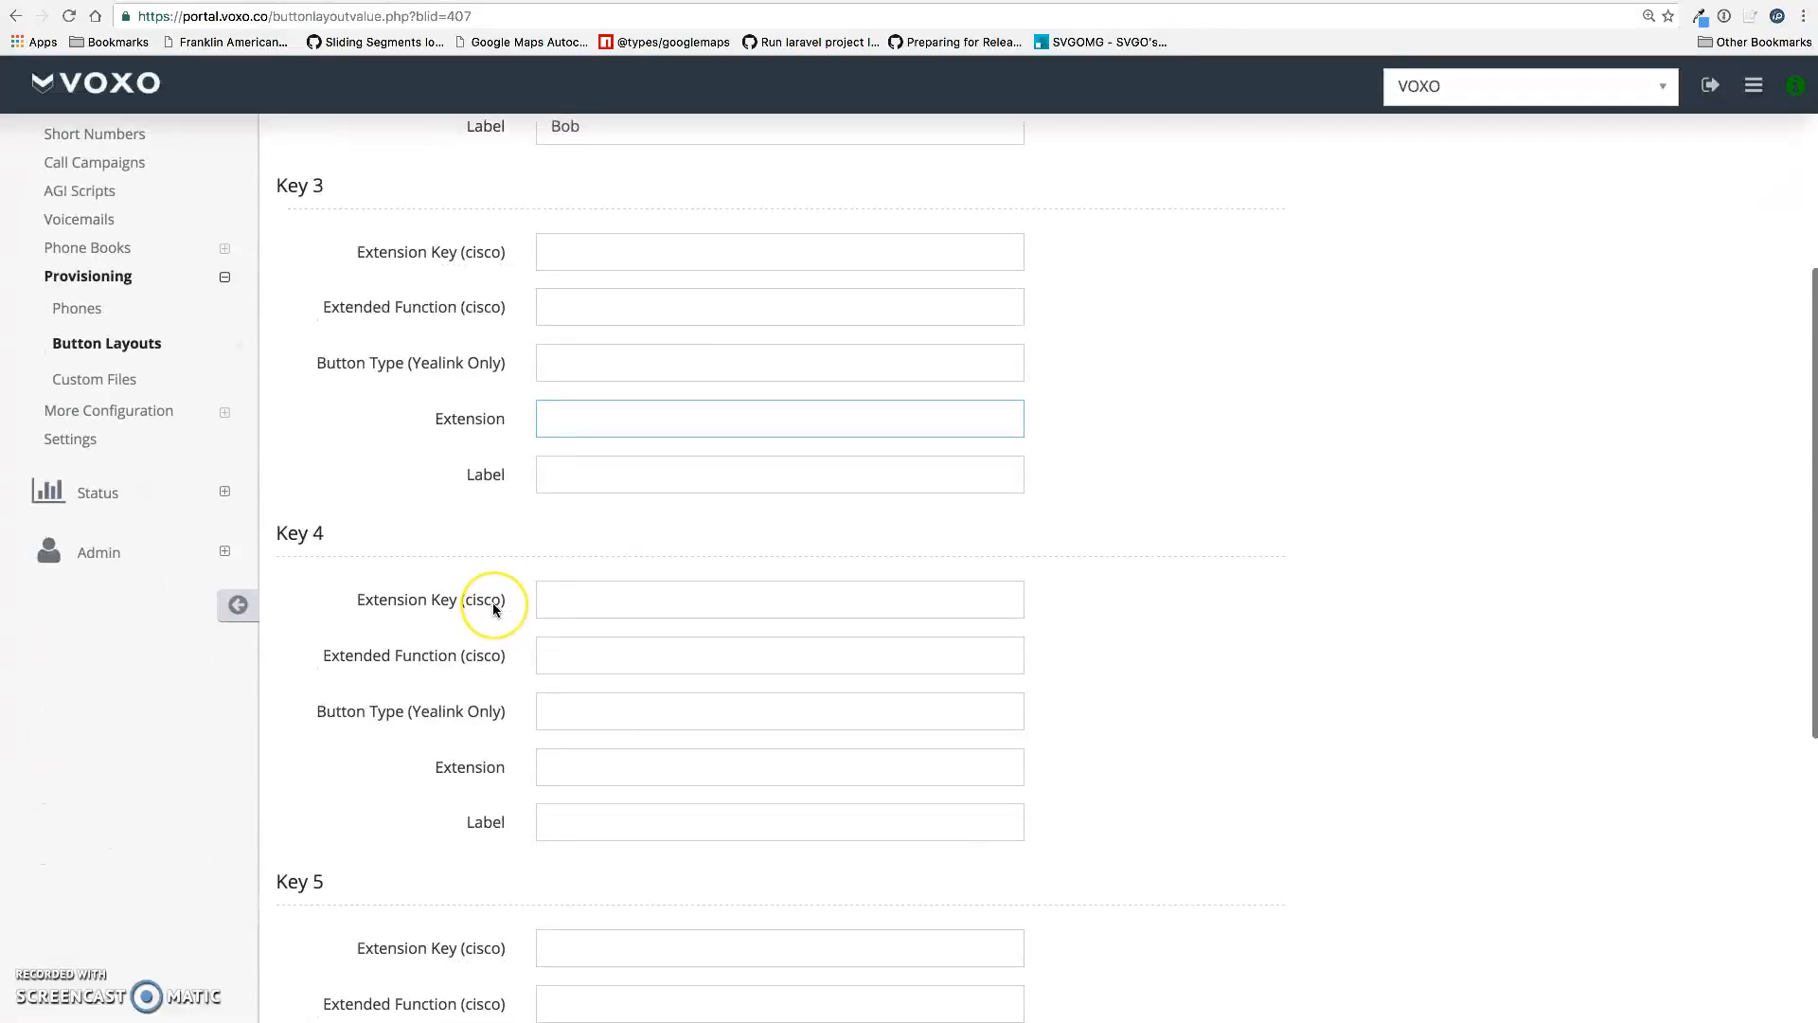
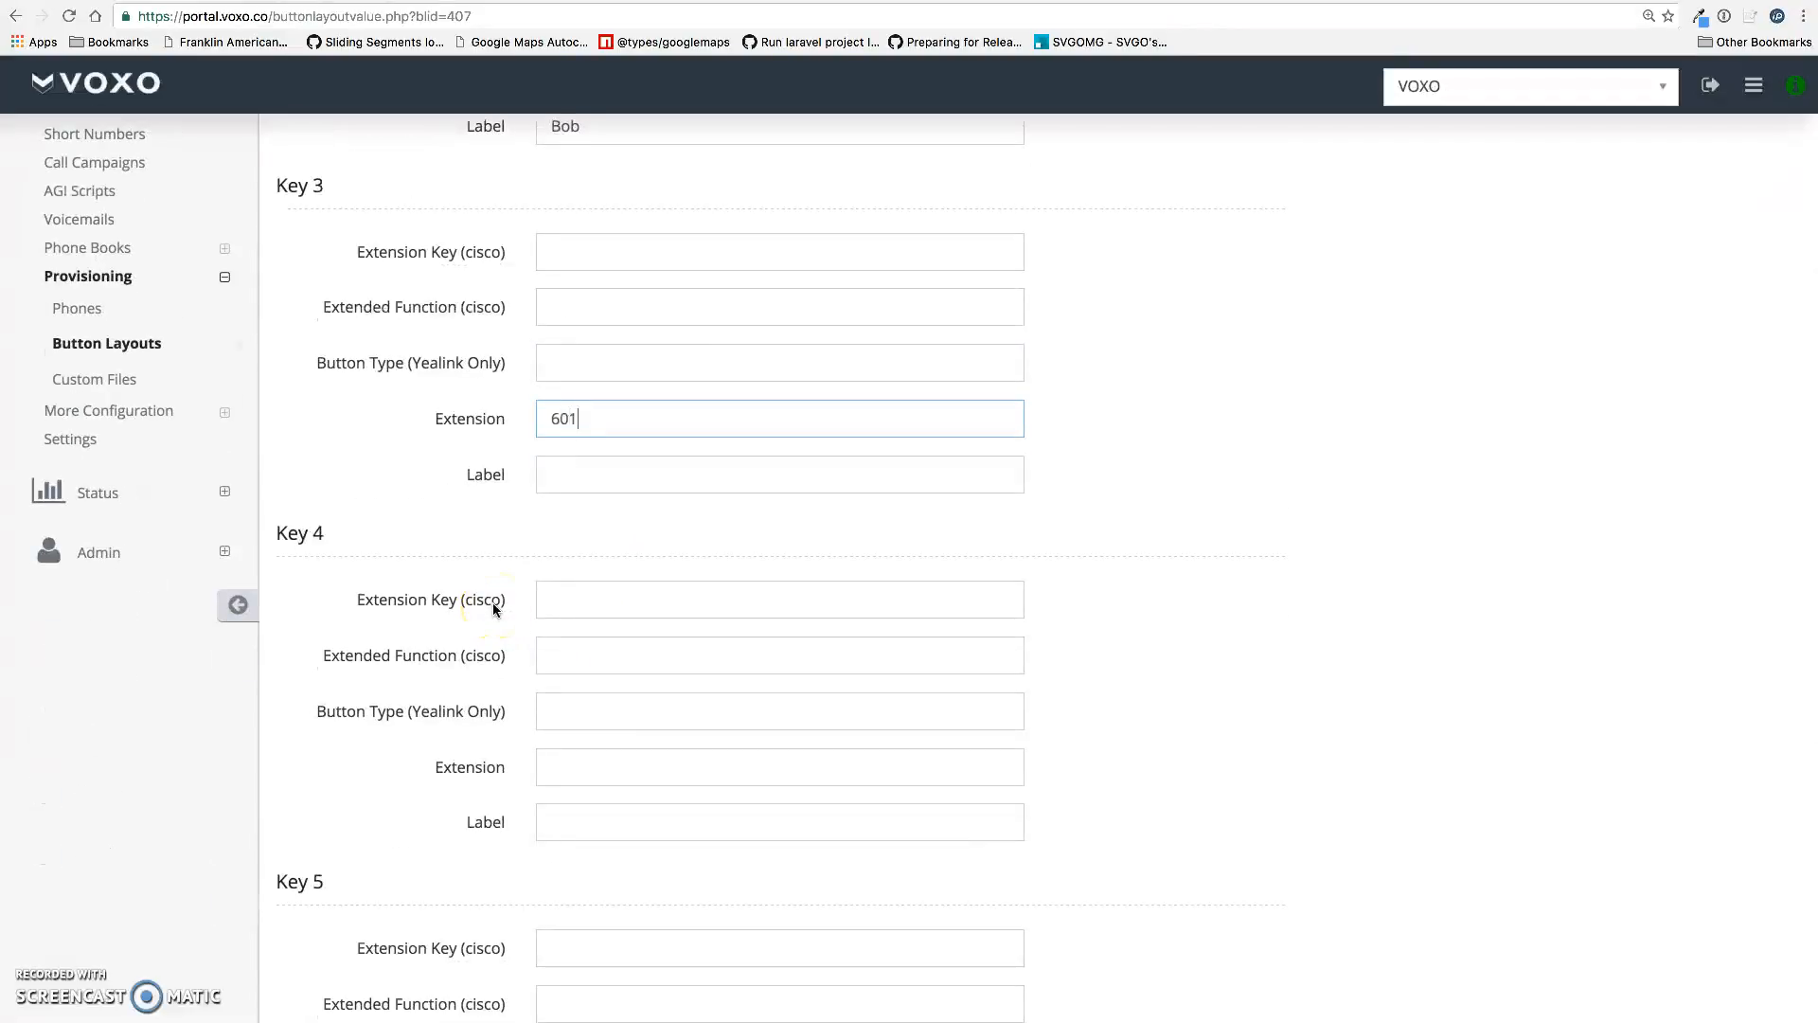
{"action": "left_click", "coordinate": [629, 484]}
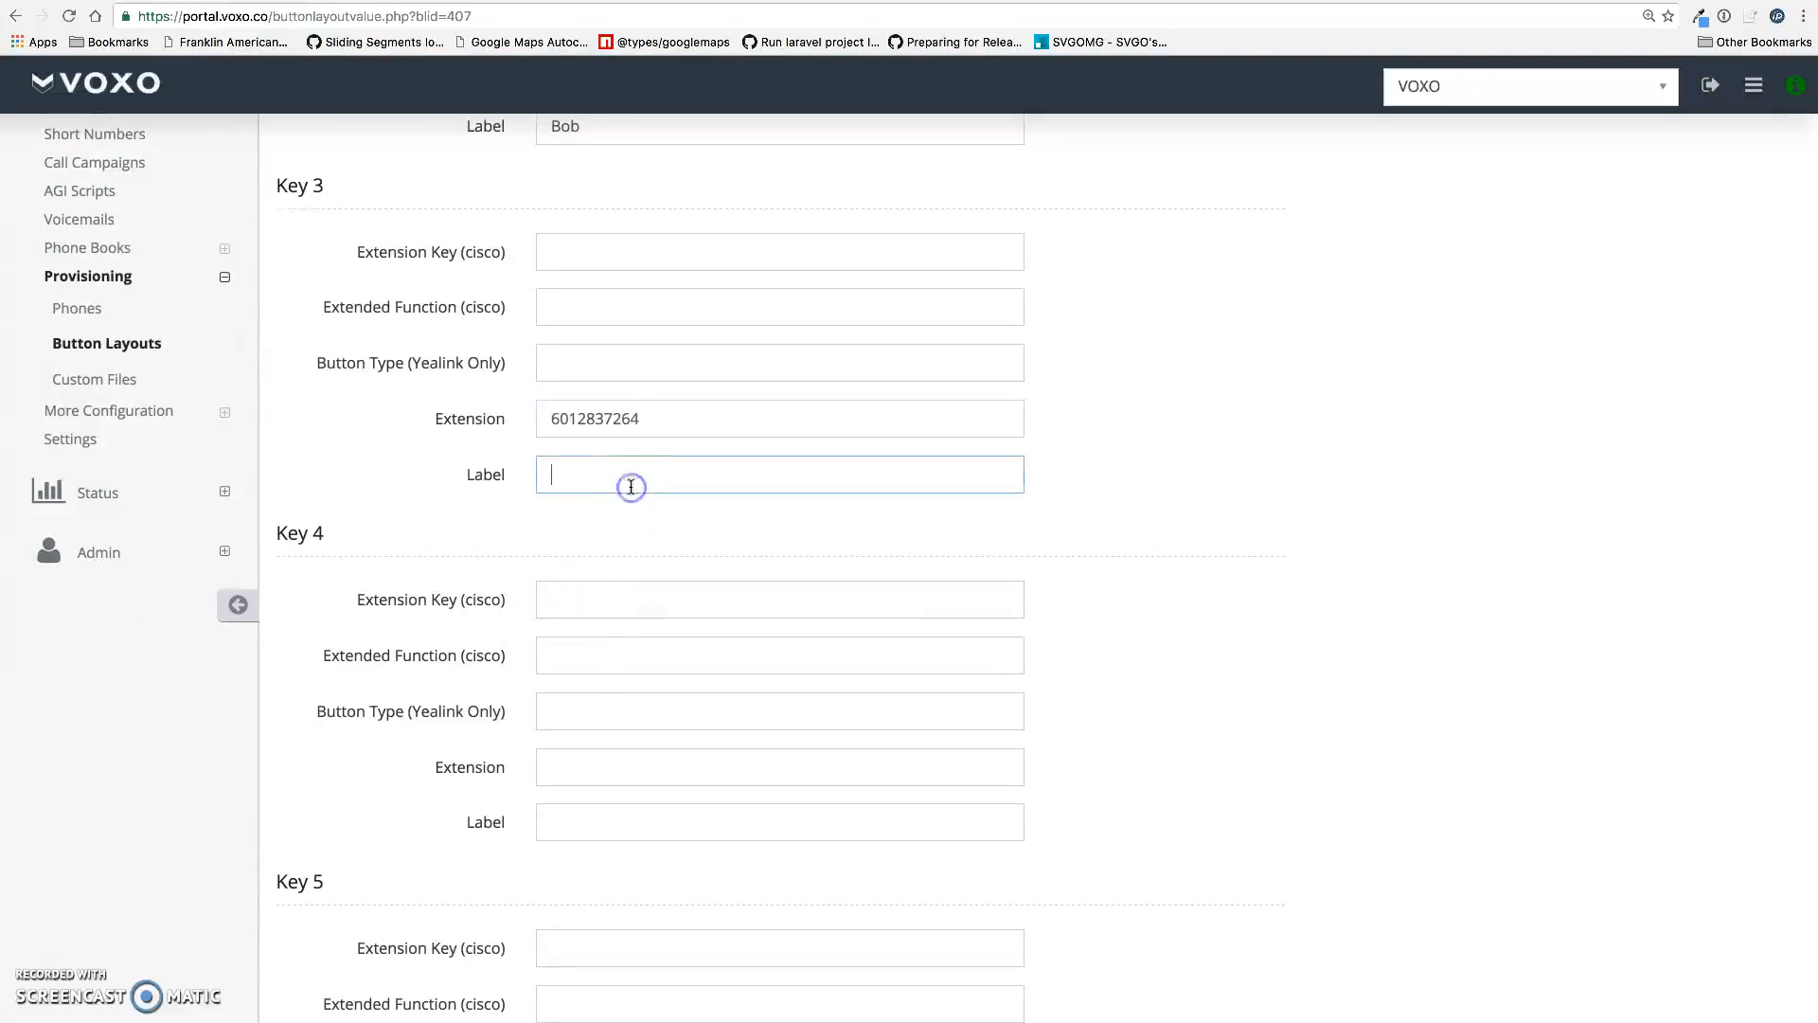
{"action": "type", "text": "Sarah"}
{"action": "scroll", "coordinate": [658, 609], "scroll_direction": "down", "scroll_amount": 3}
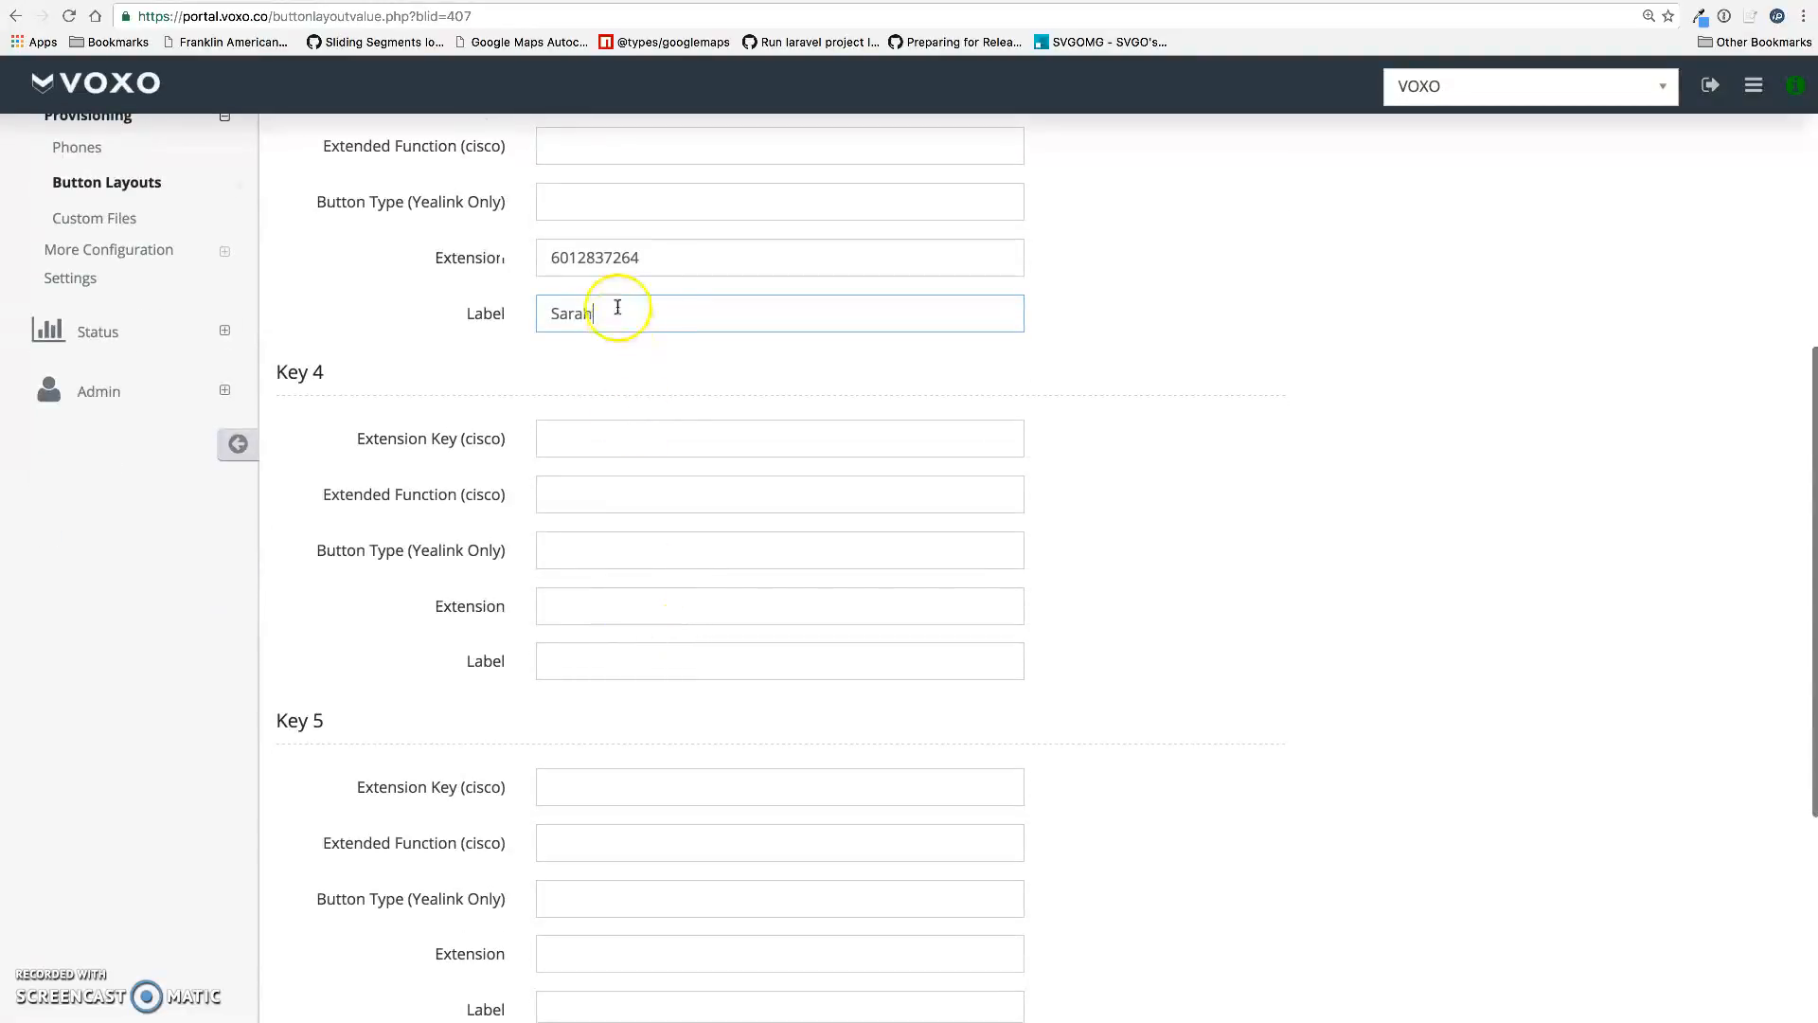
{"action": "left_click_drag", "start_coordinate": [598, 313], "coordinate": [539, 312]}
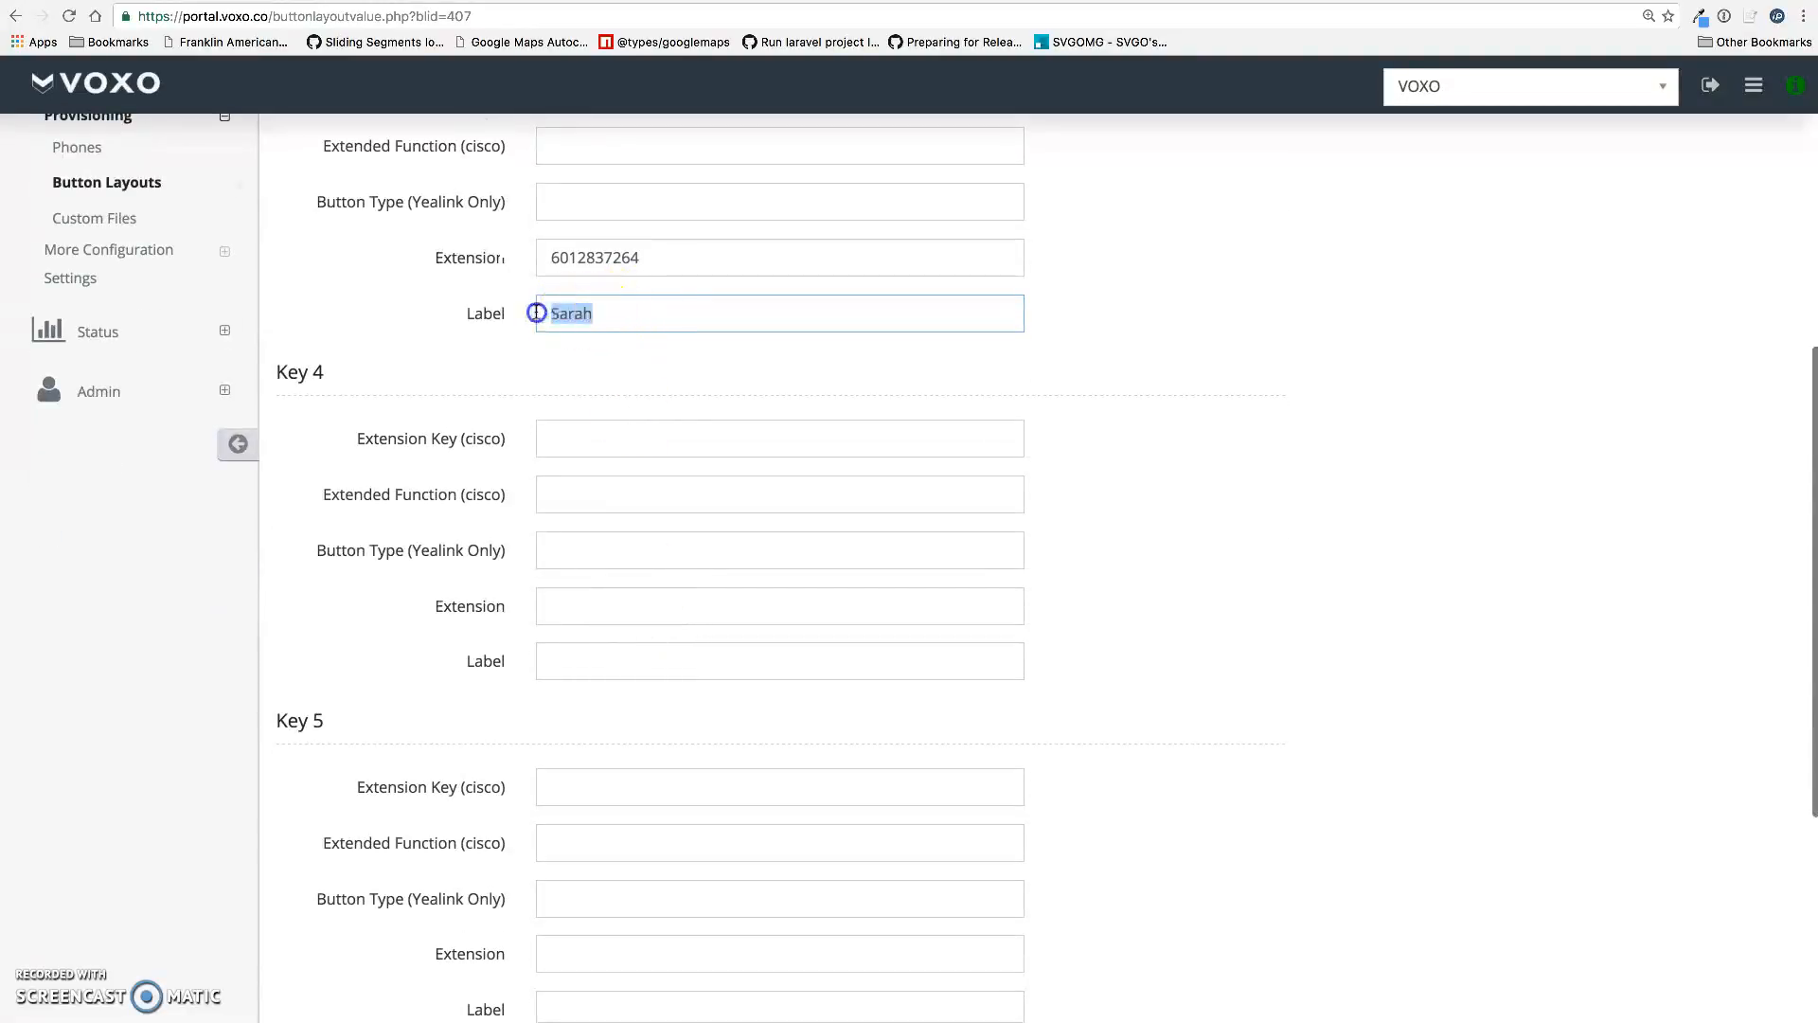
{"action": "left_click", "coordinate": [652, 354]}
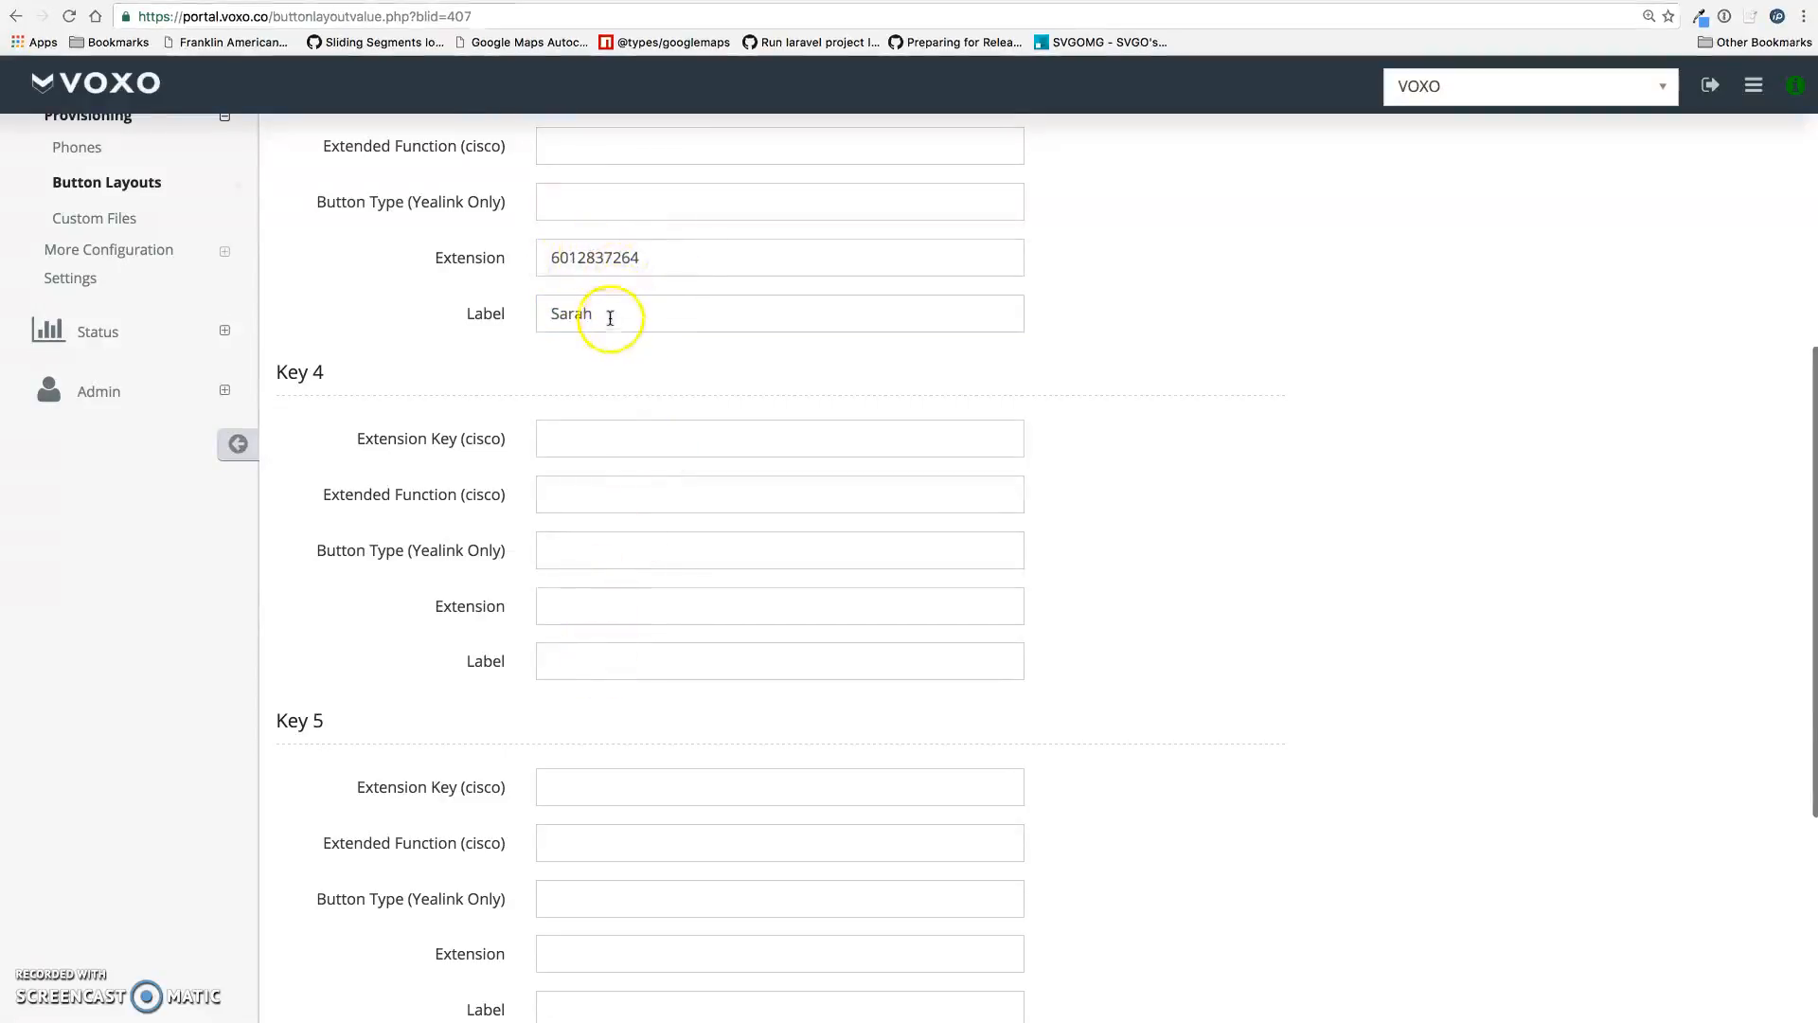
{"action": "left_click", "coordinate": [667, 264]}
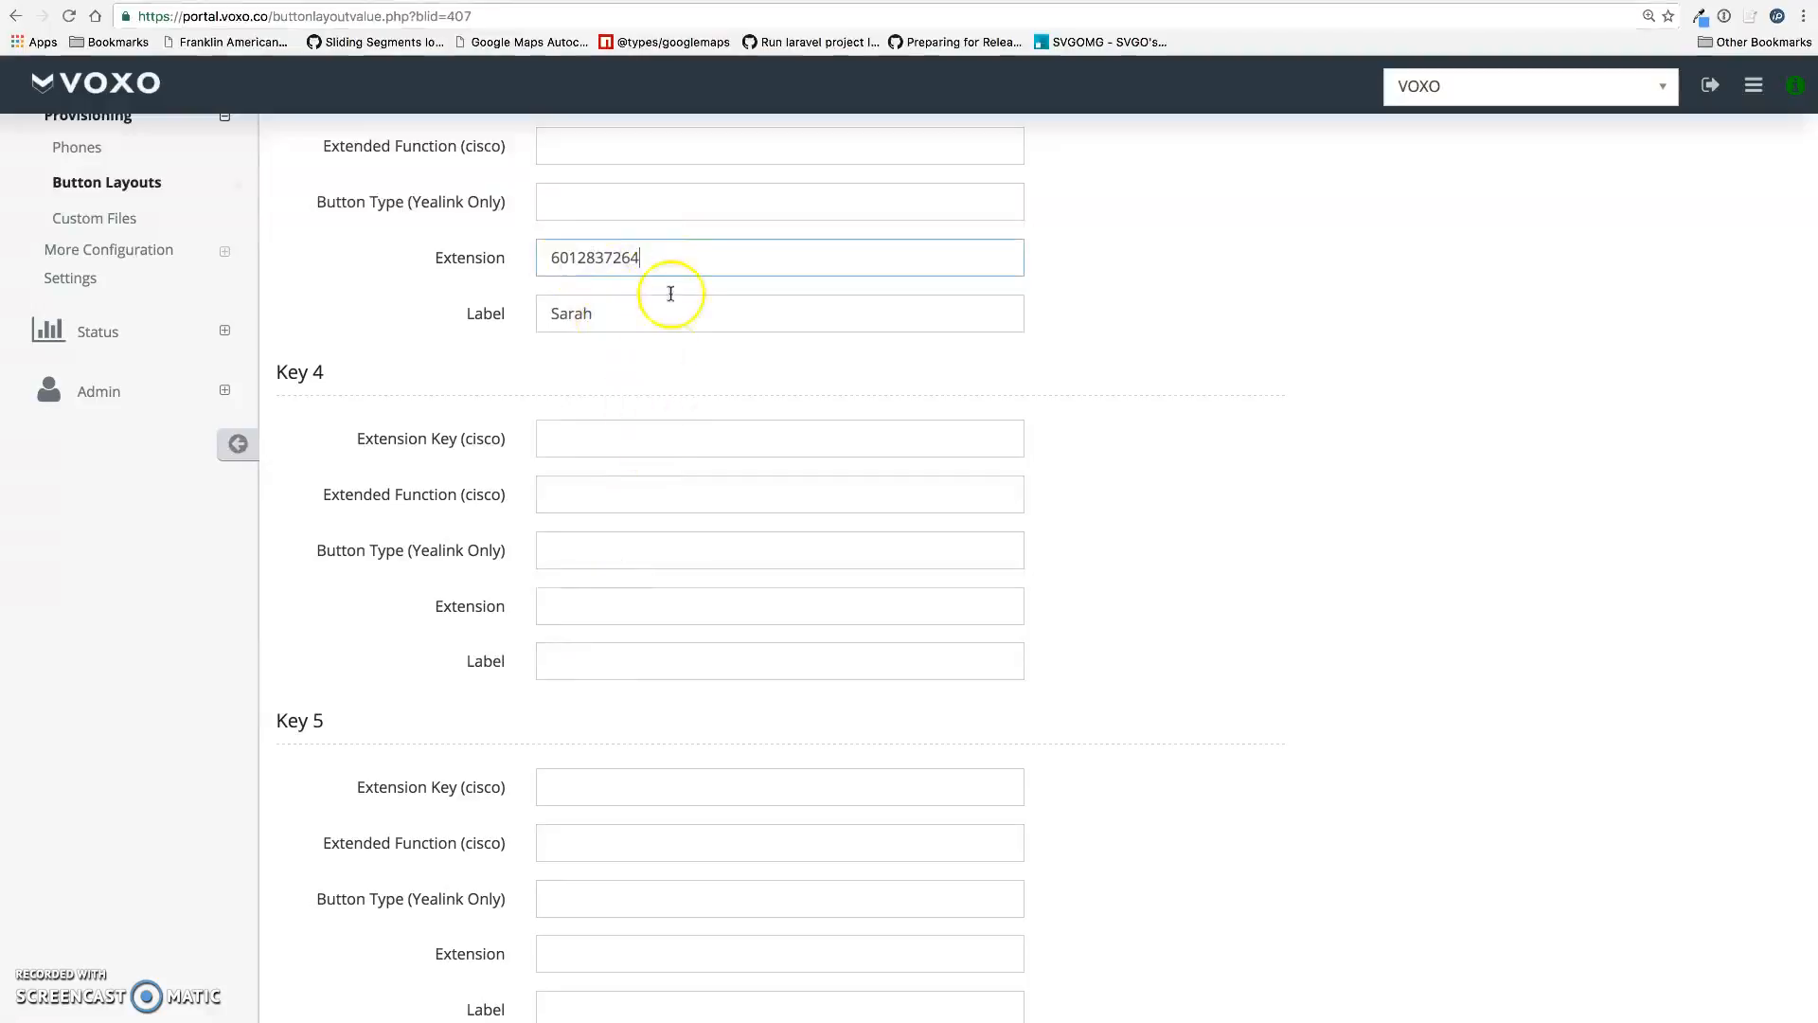
Set Key 4 to extension 1010 and Key 5 to 1005, each with a contact name label
{"action": "left_click", "coordinate": [627, 607]}
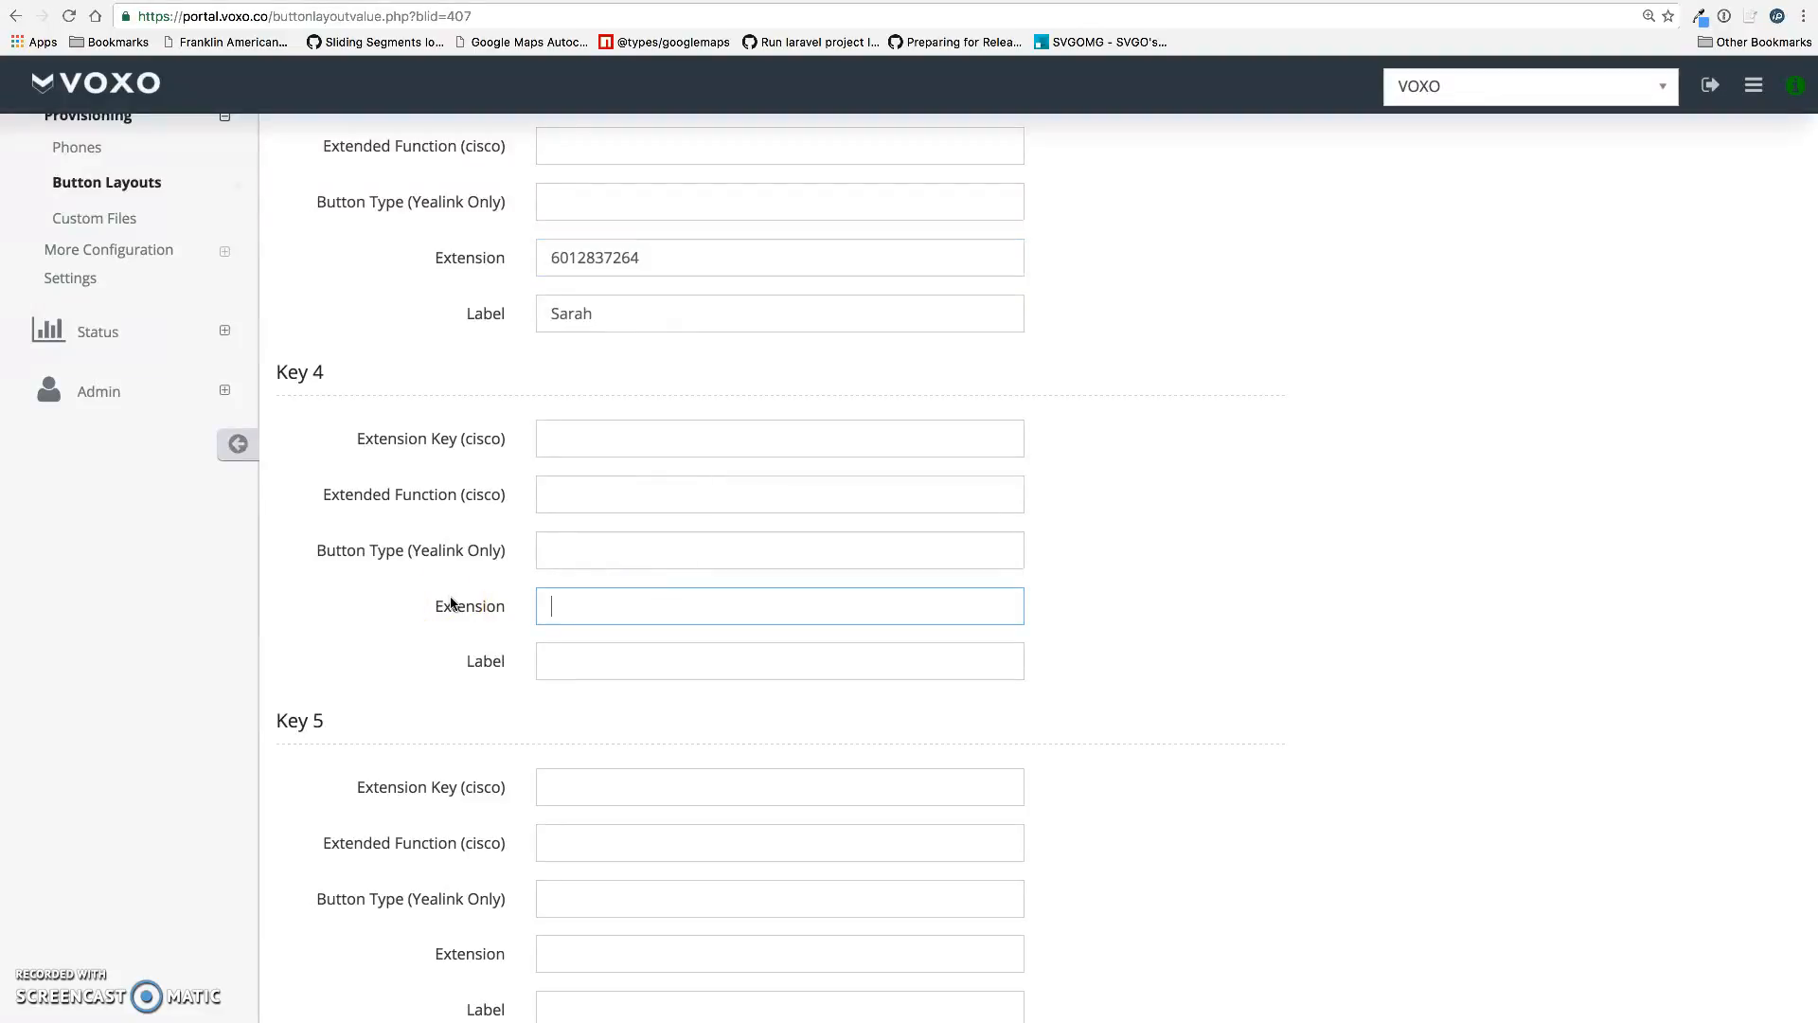
{"action": "type", "text": "1010"}
{"action": "key", "text": "Tab"}
{"action": "type", "text": "Mike"}
{"action": "scroll", "coordinate": [469, 599], "scroll_direction": "down", "scroll_amount": 4}
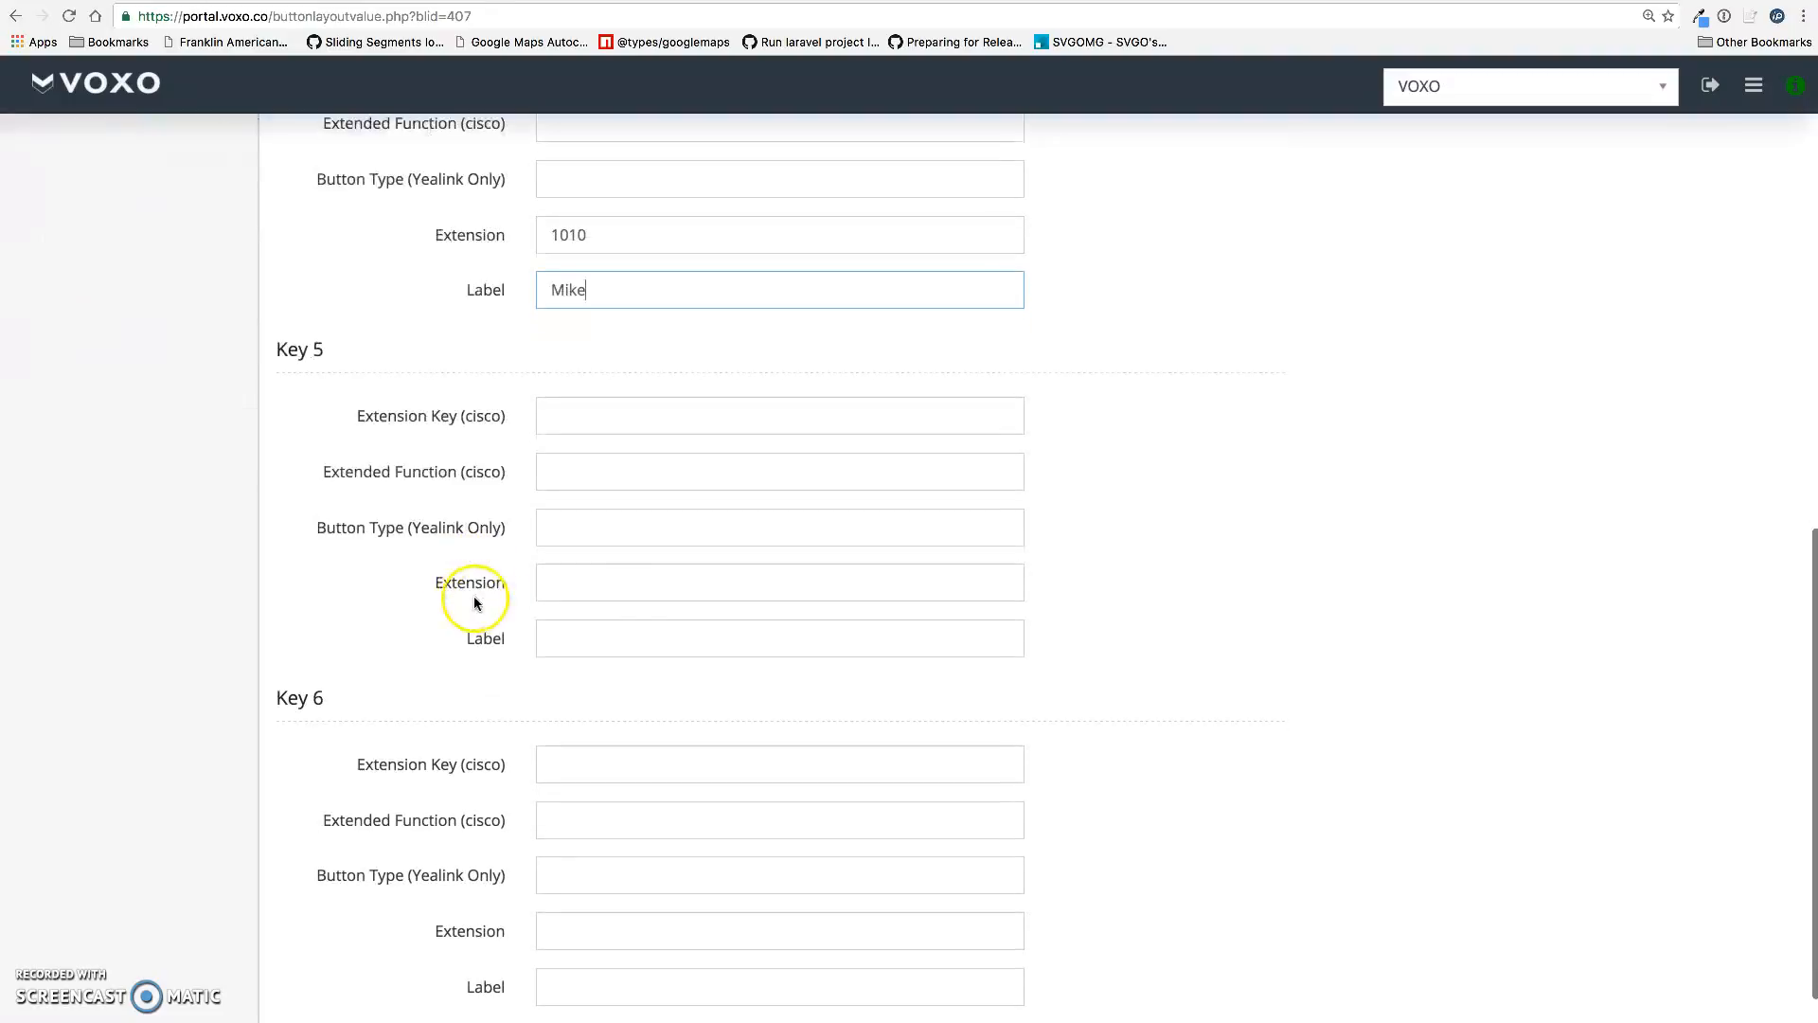
{"action": "left_click", "coordinate": [627, 580]}
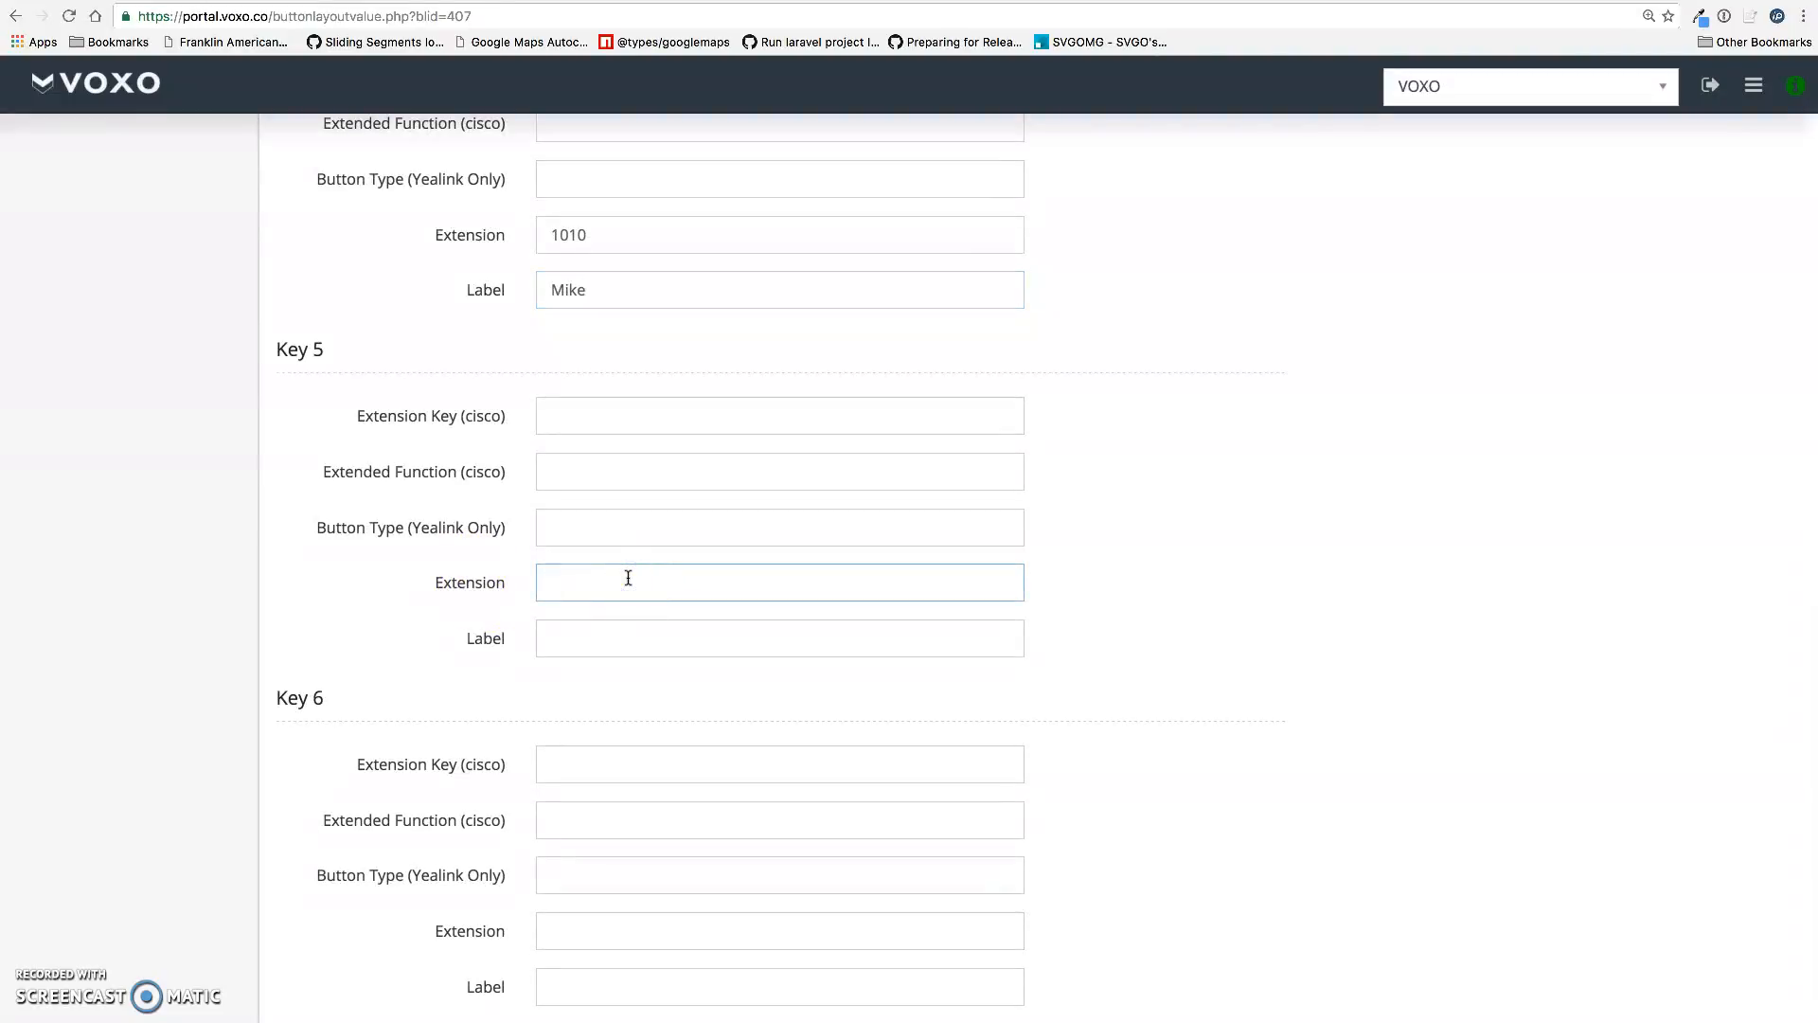
{"action": "type", "text": "1005"}
{"action": "left_click", "coordinate": [615, 633]}
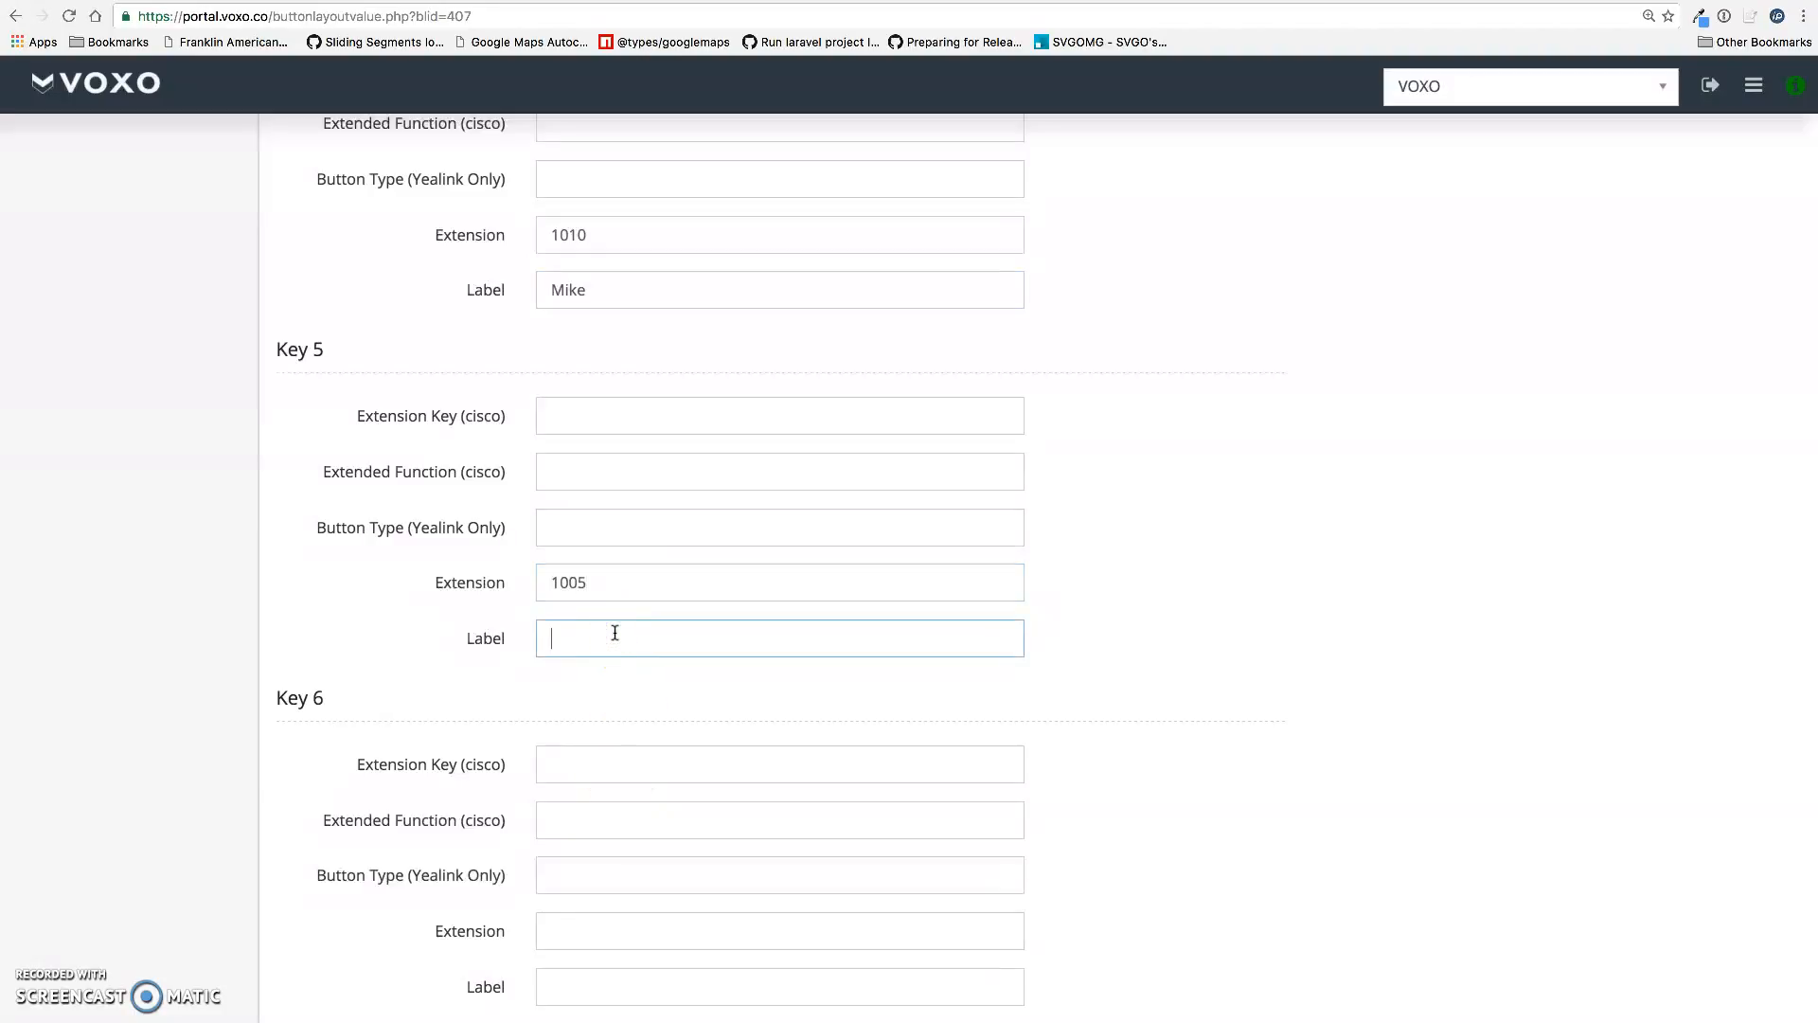
{"action": "type", "text": "Billy"}
{"action": "scroll", "coordinate": [614, 633], "scroll_direction": "down", "scroll_amount": 2}
Set Key 6 to extension 1007 and save the Test layout values
{"action": "left_click", "coordinate": [587, 824]}
{"action": "left_click", "coordinate": [587, 881]}
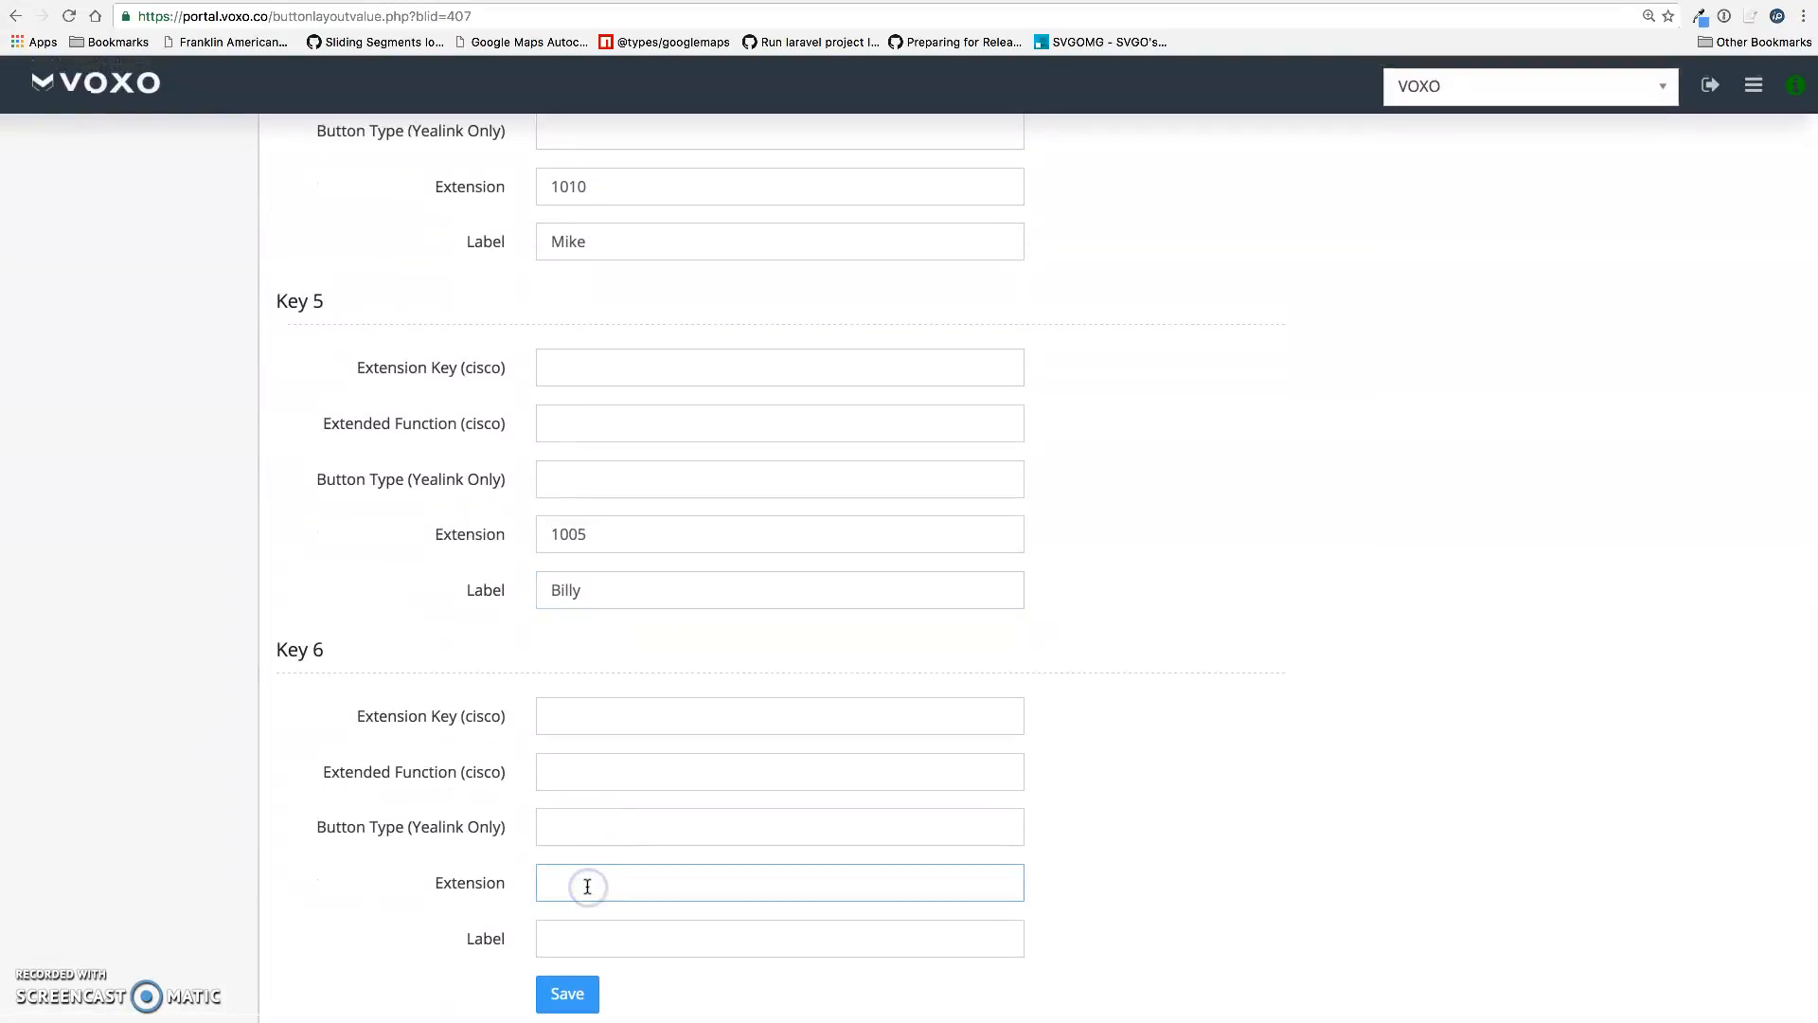
{"action": "type", "text": "1007"}
{"action": "key", "text": "Tab"}
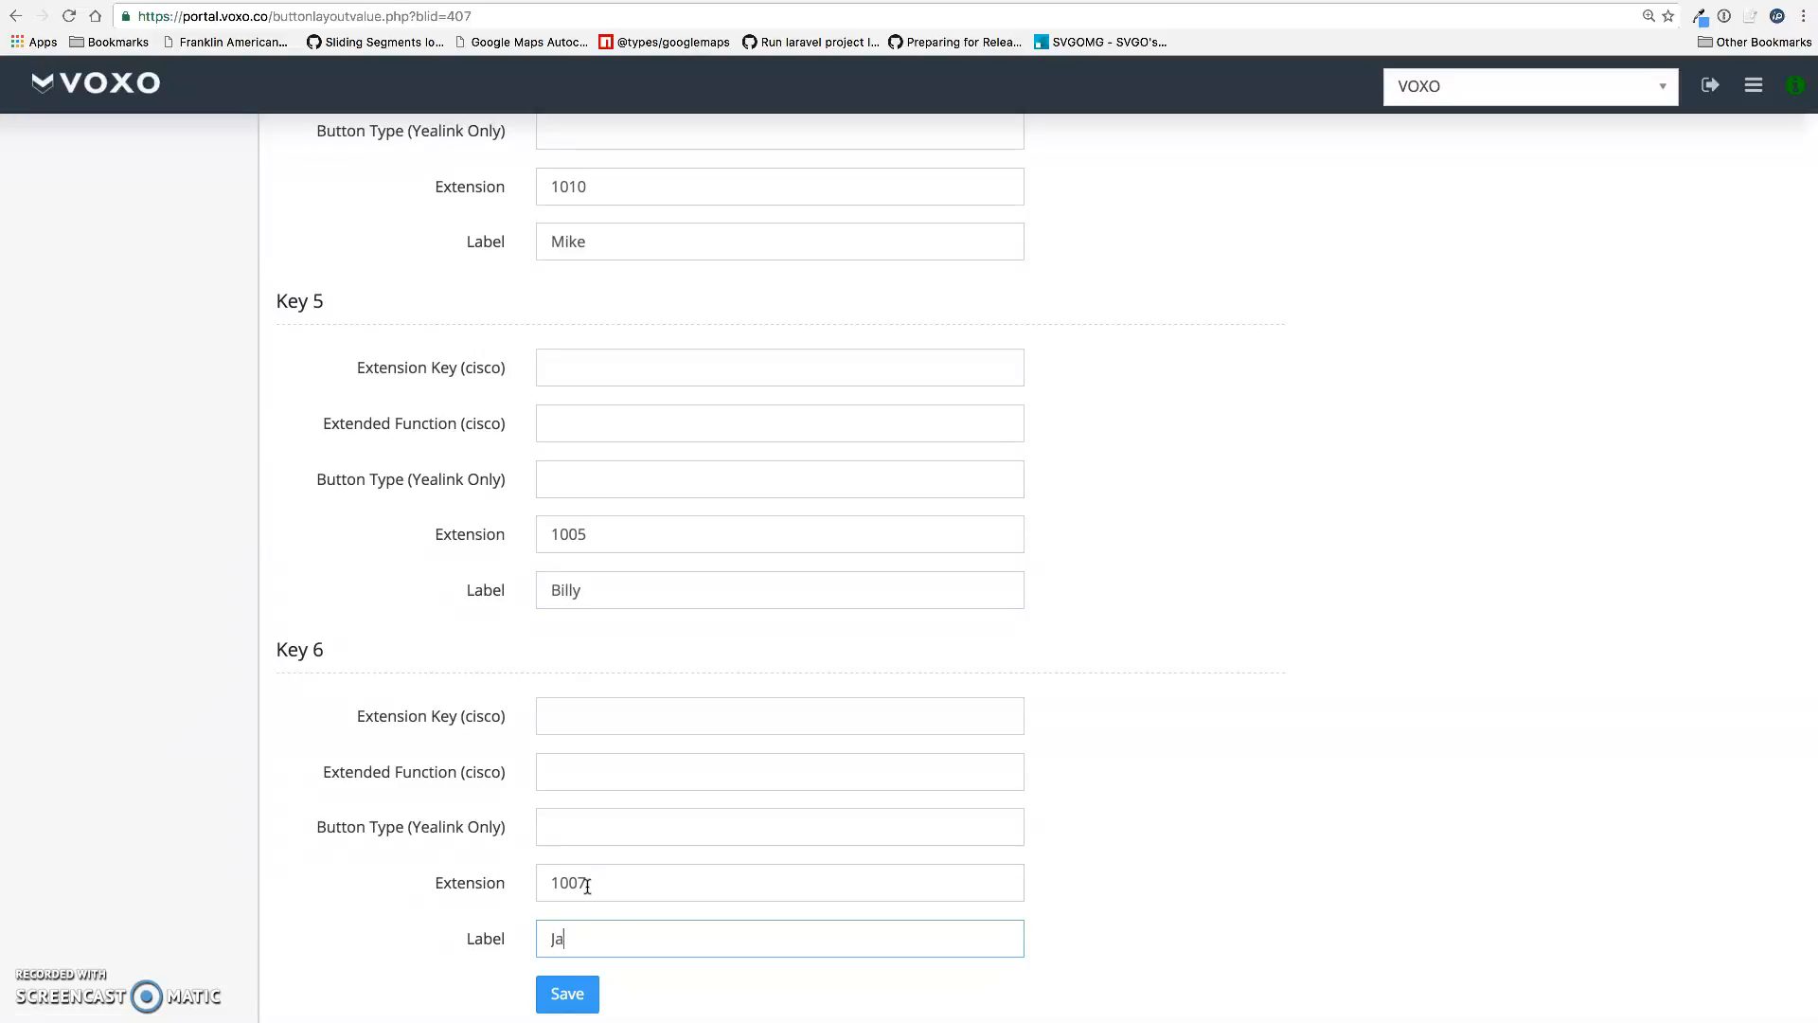
{"action": "left_click", "coordinate": [612, 996]}
{"action": "left_click", "coordinate": [599, 1000]}
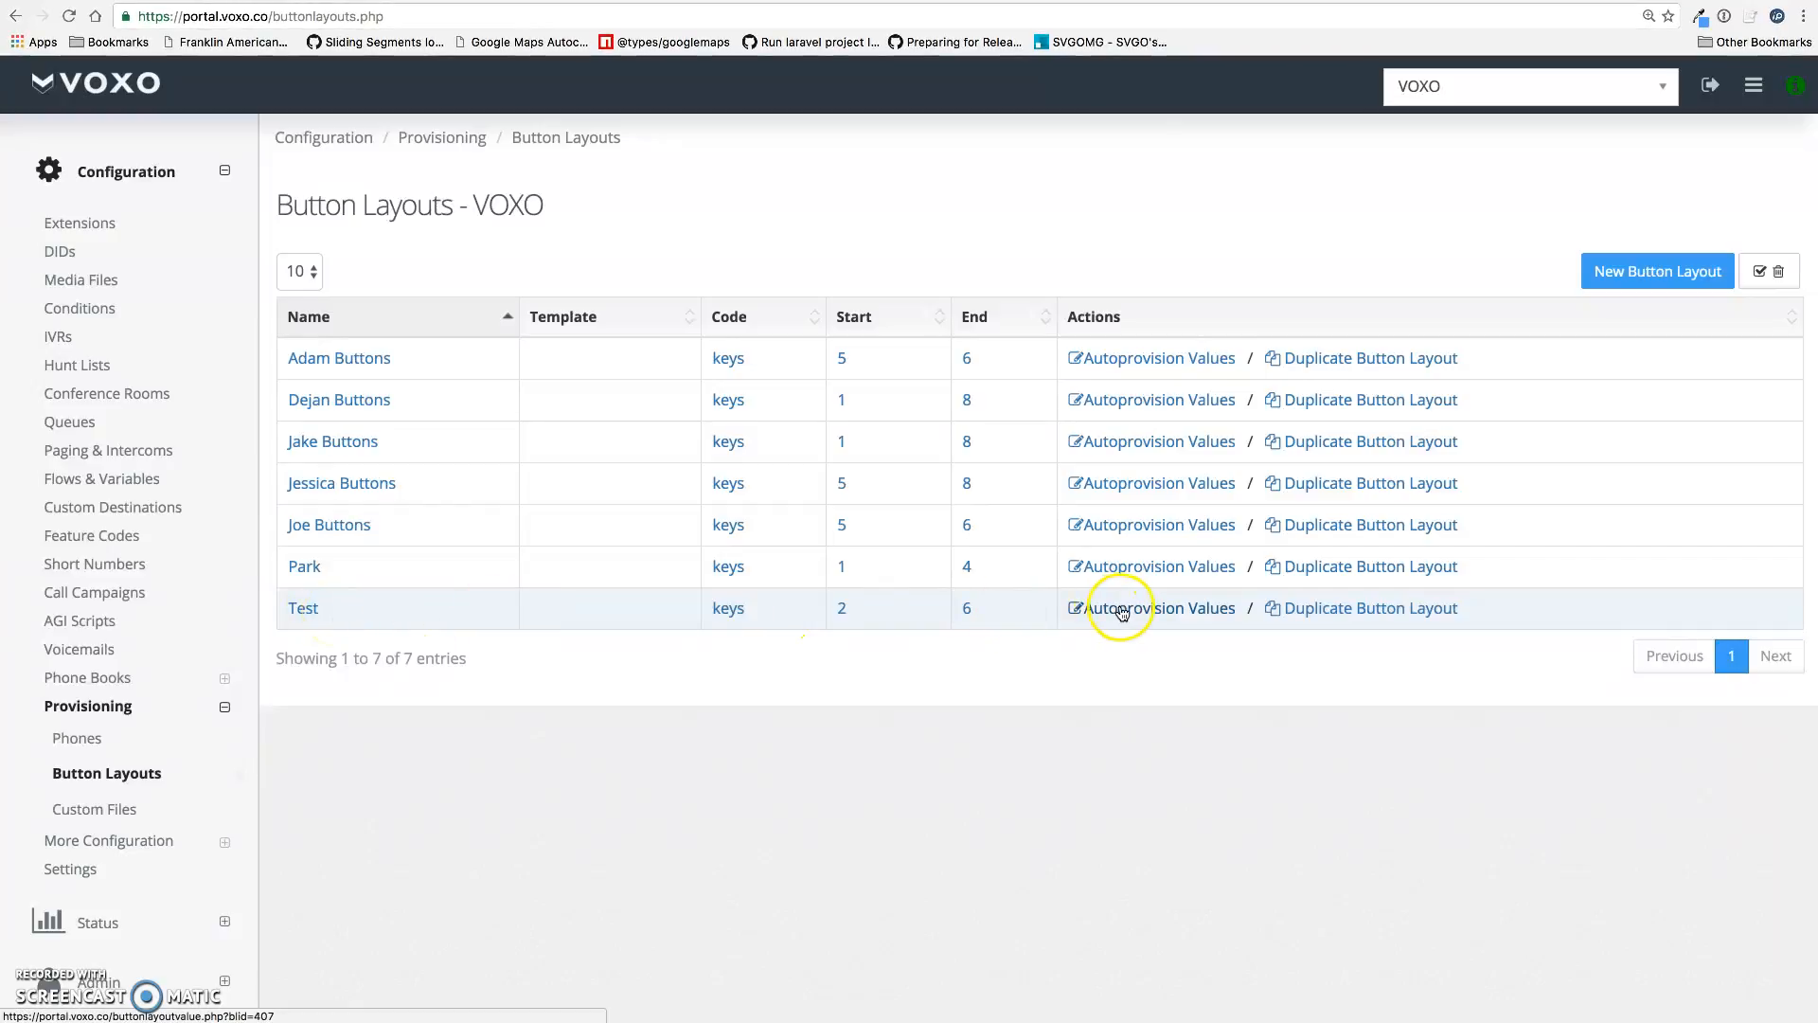
Open Provisioning > Phones and select the Joe Office phone
{"action": "left_click", "coordinate": [134, 741]}
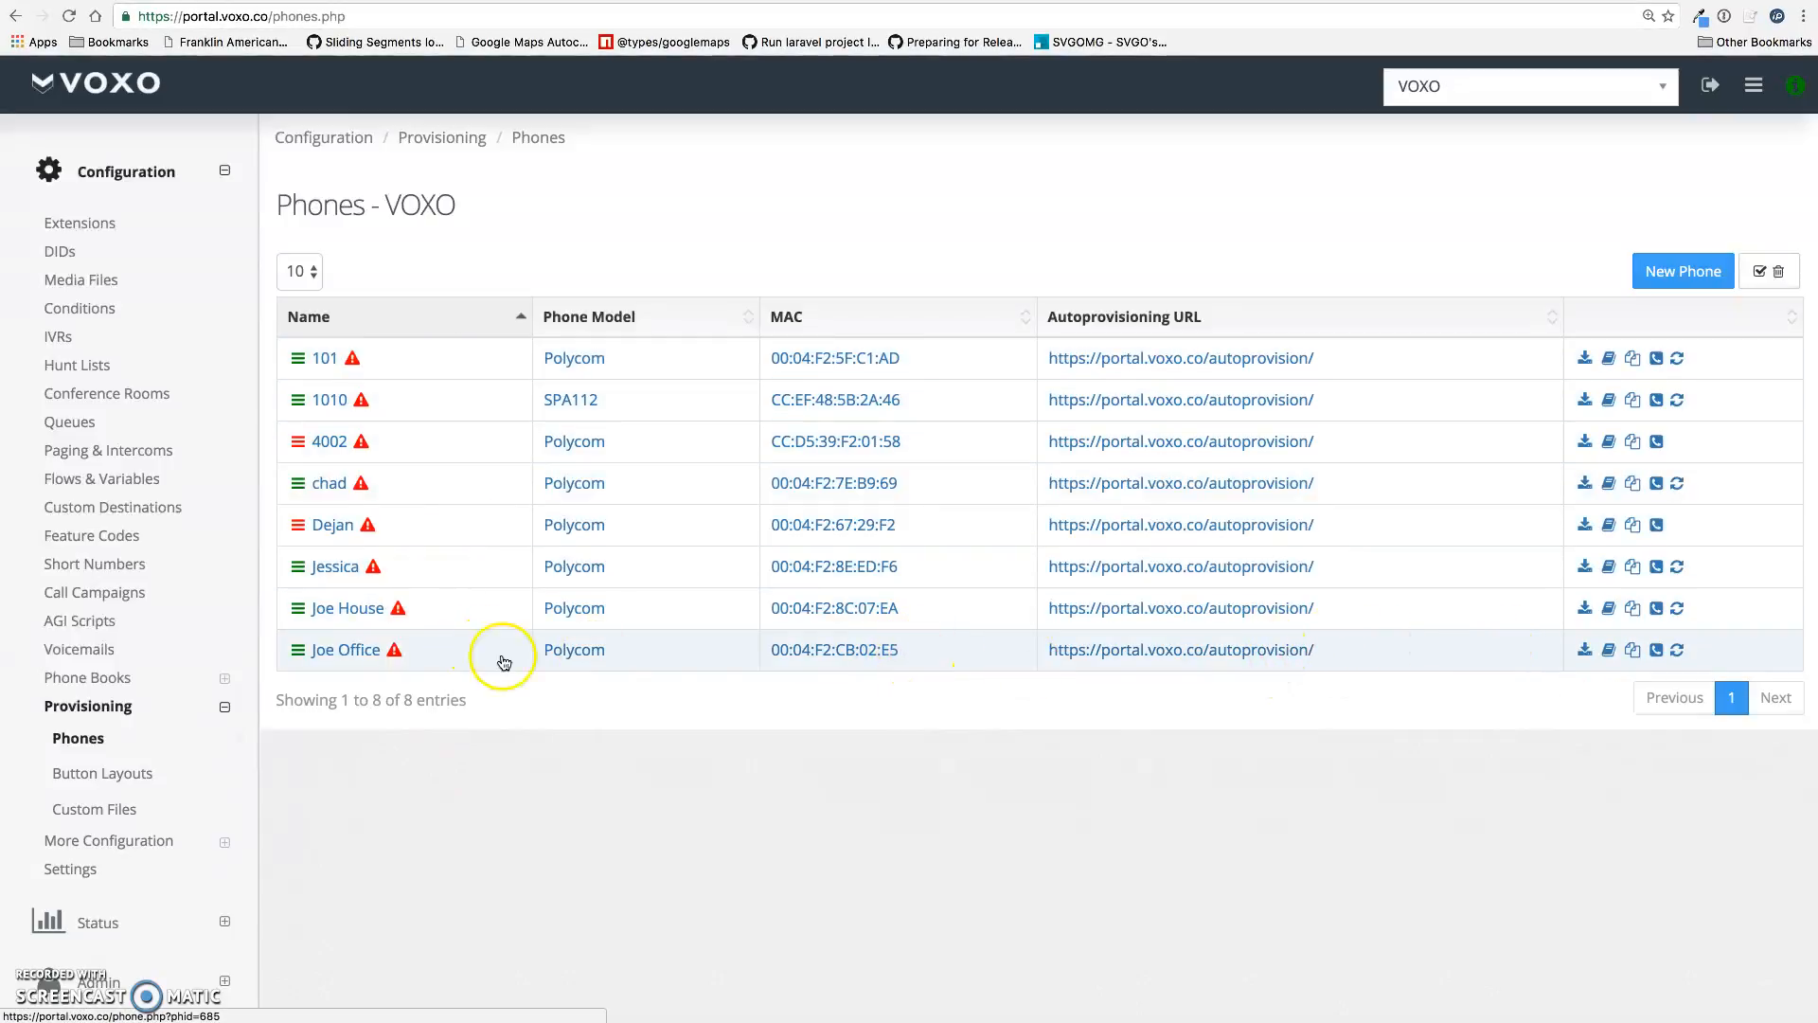
{"action": "left_click", "coordinate": [361, 658]}
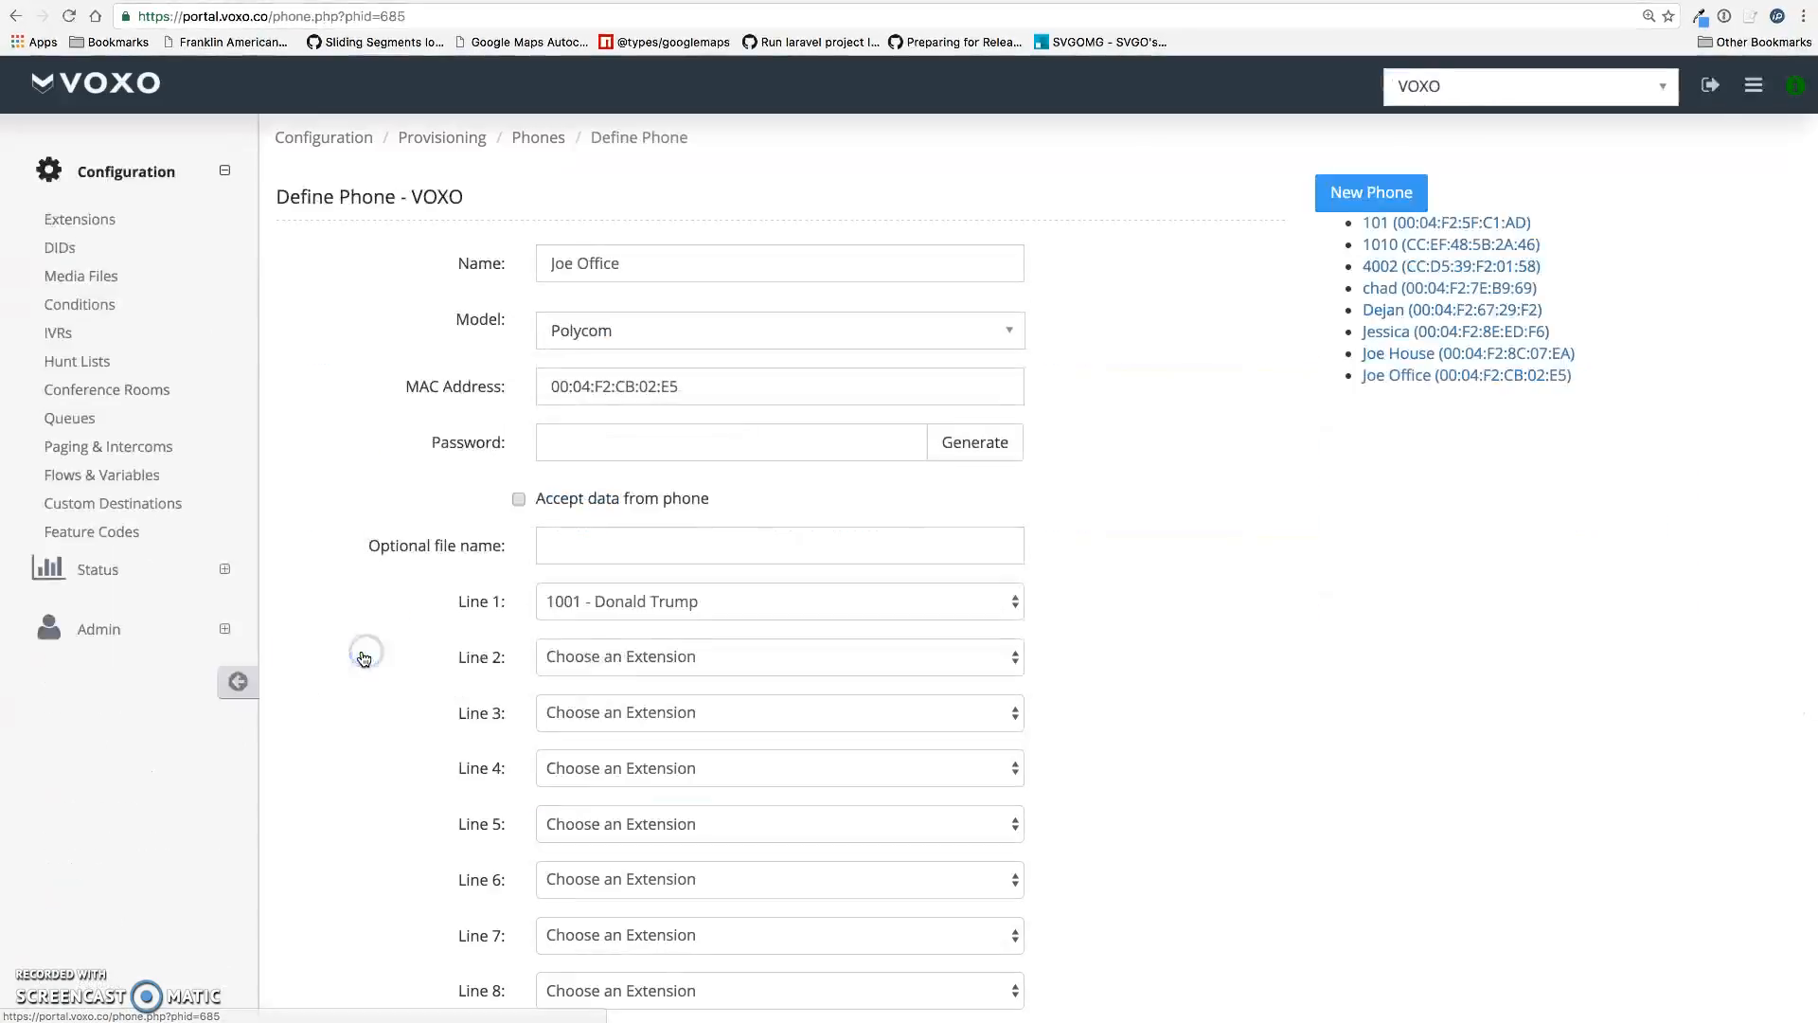
Assign the Test layout to Joe Office, remove the added Joe Buttons layout, and save
{"action": "left_click", "coordinate": [401, 653]}
{"action": "scroll", "coordinate": [400, 653], "scroll_direction": "down", "scroll_amount": 2}
{"action": "scroll", "coordinate": [401, 653], "scroll_direction": "down", "scroll_amount": 3}
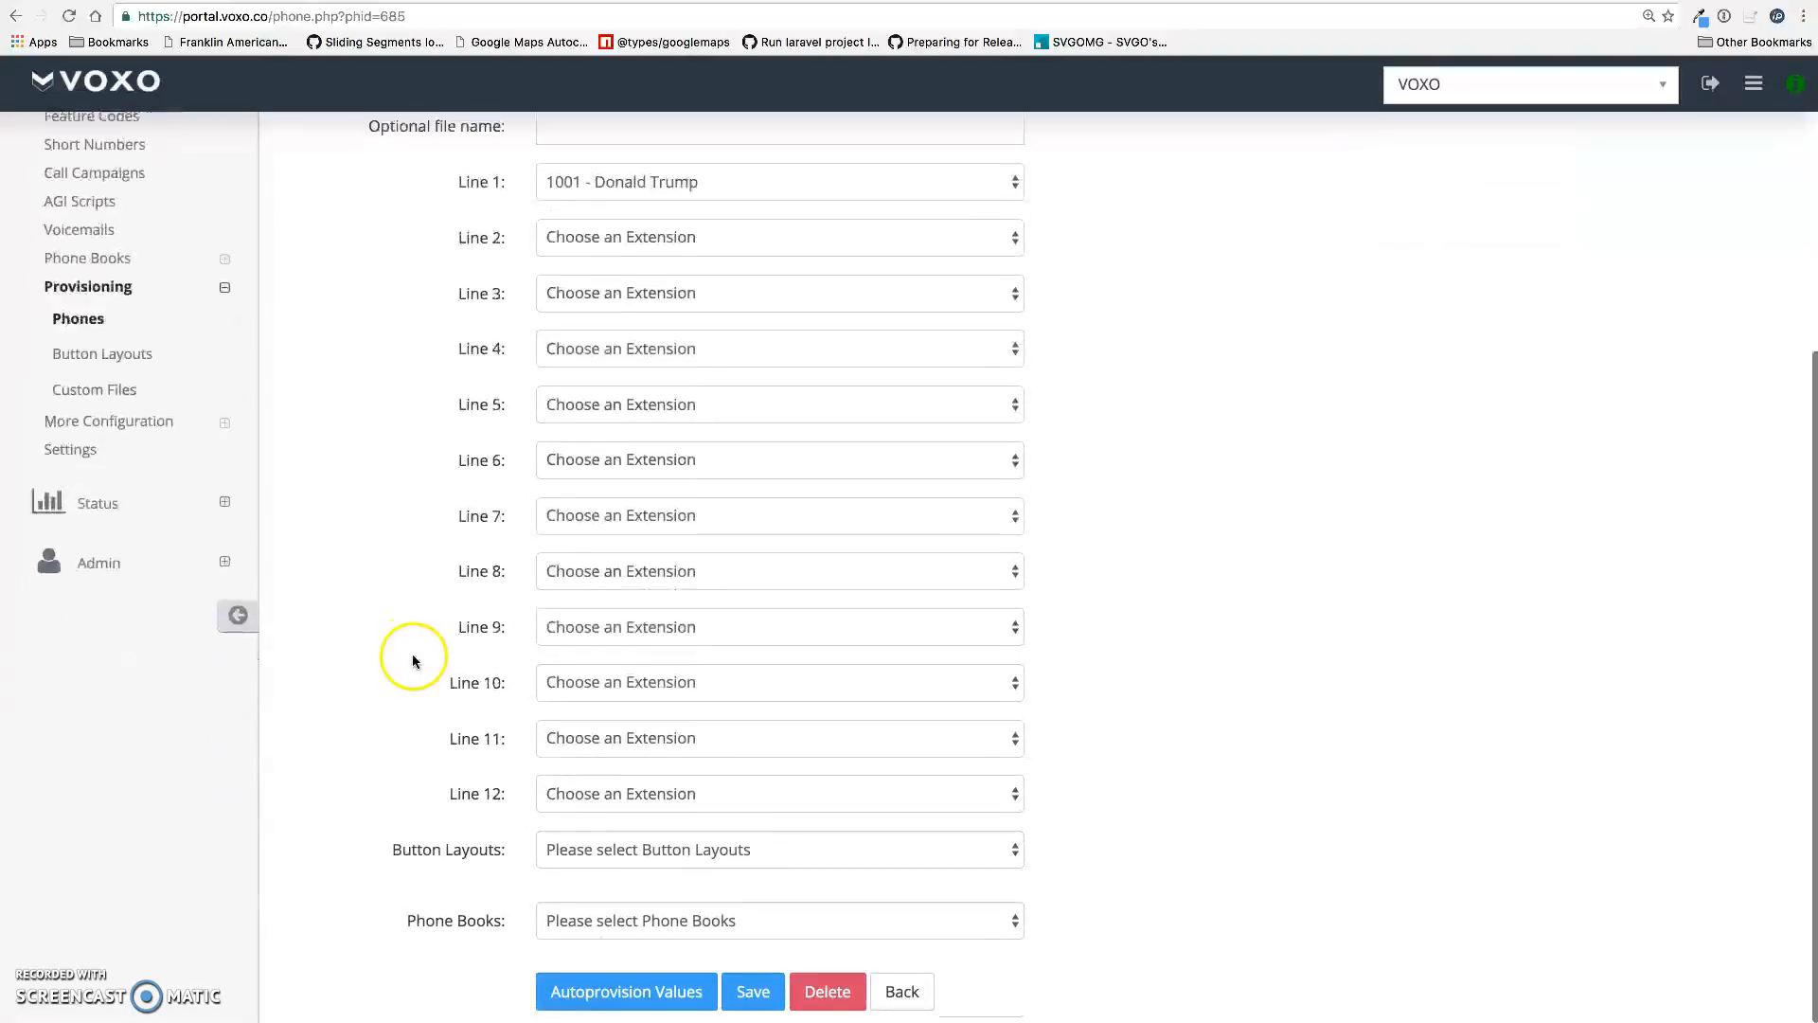
{"action": "left_click", "coordinate": [626, 852]}
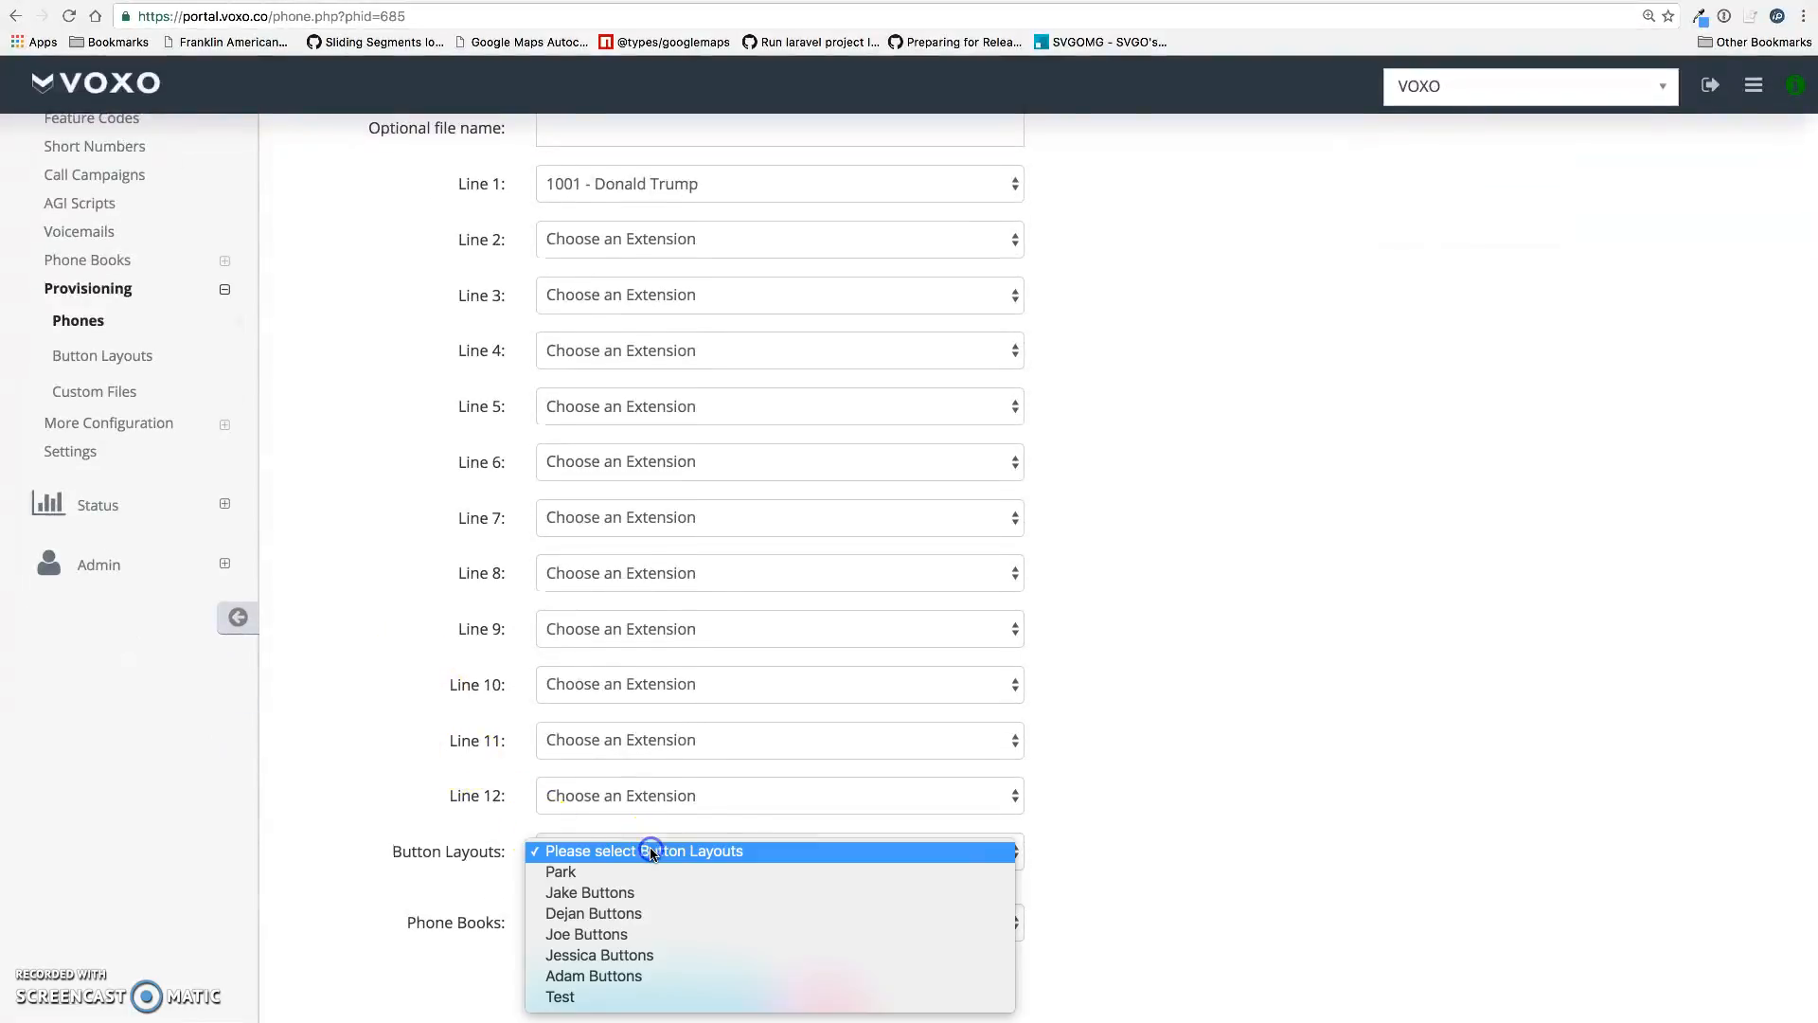
{"action": "left_click", "coordinate": [592, 994]}
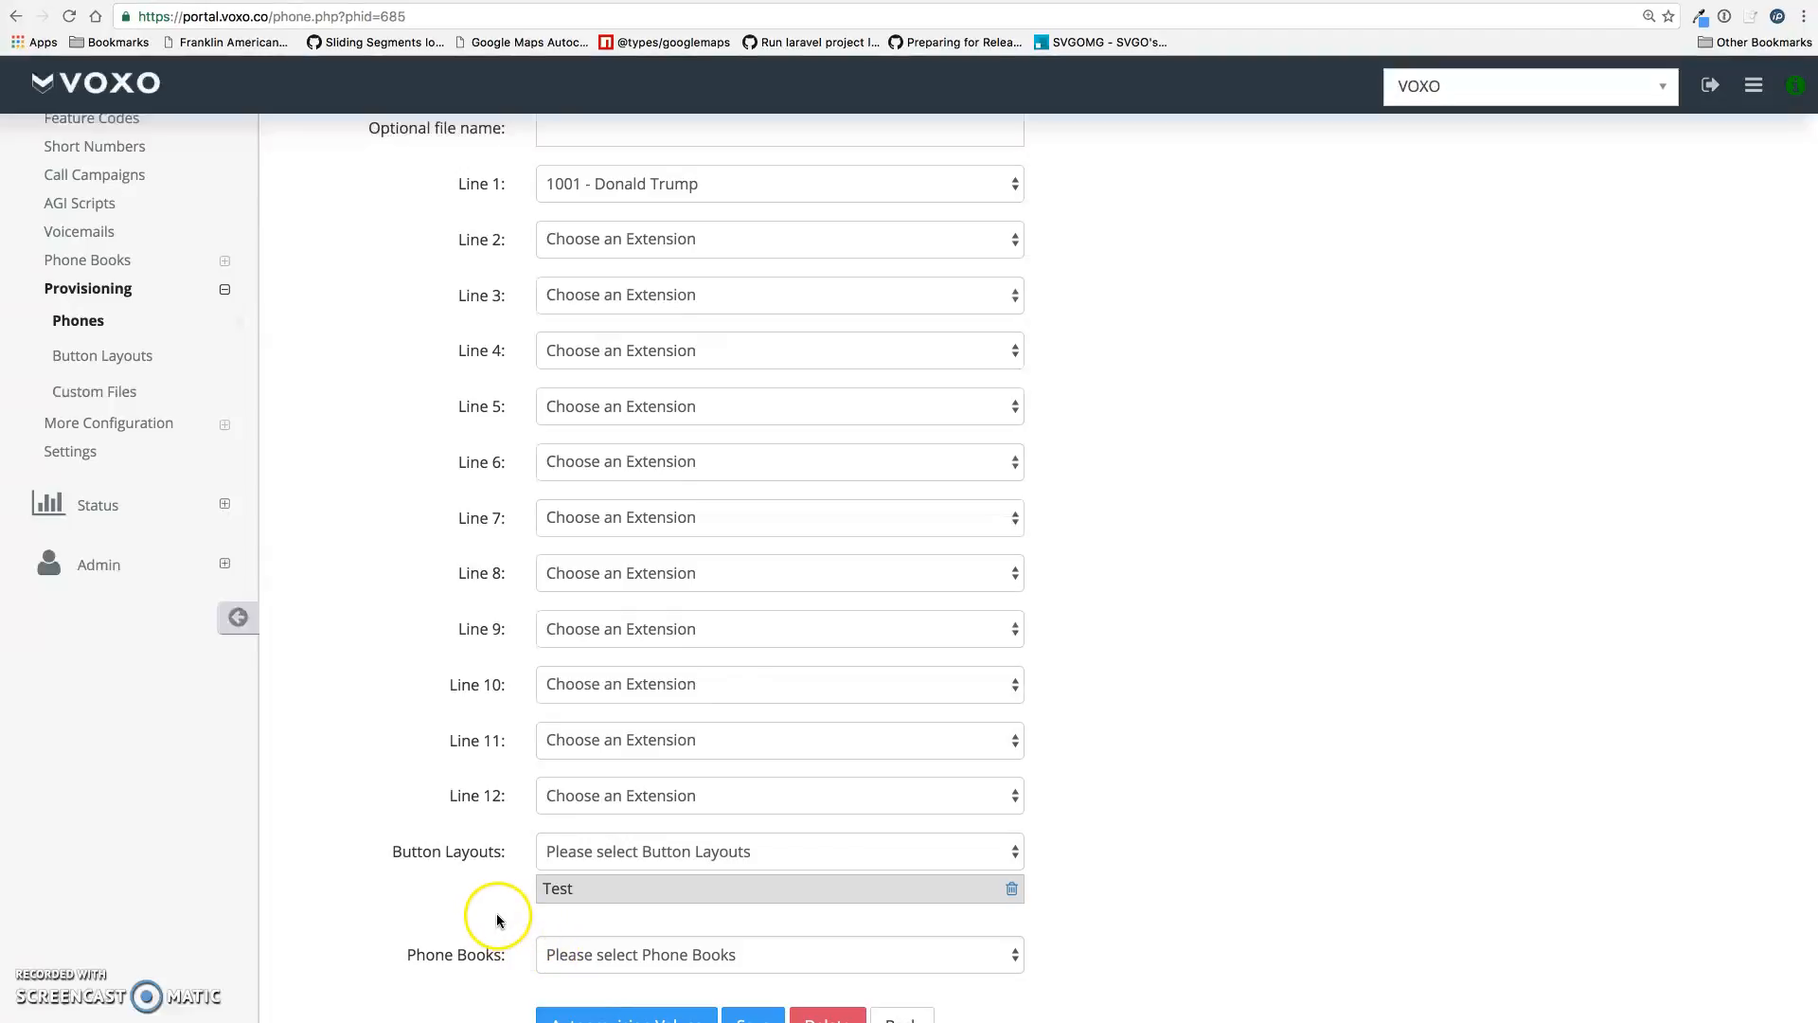
{"action": "scroll", "coordinate": [458, 904], "scroll_direction": "down", "scroll_amount": 1}
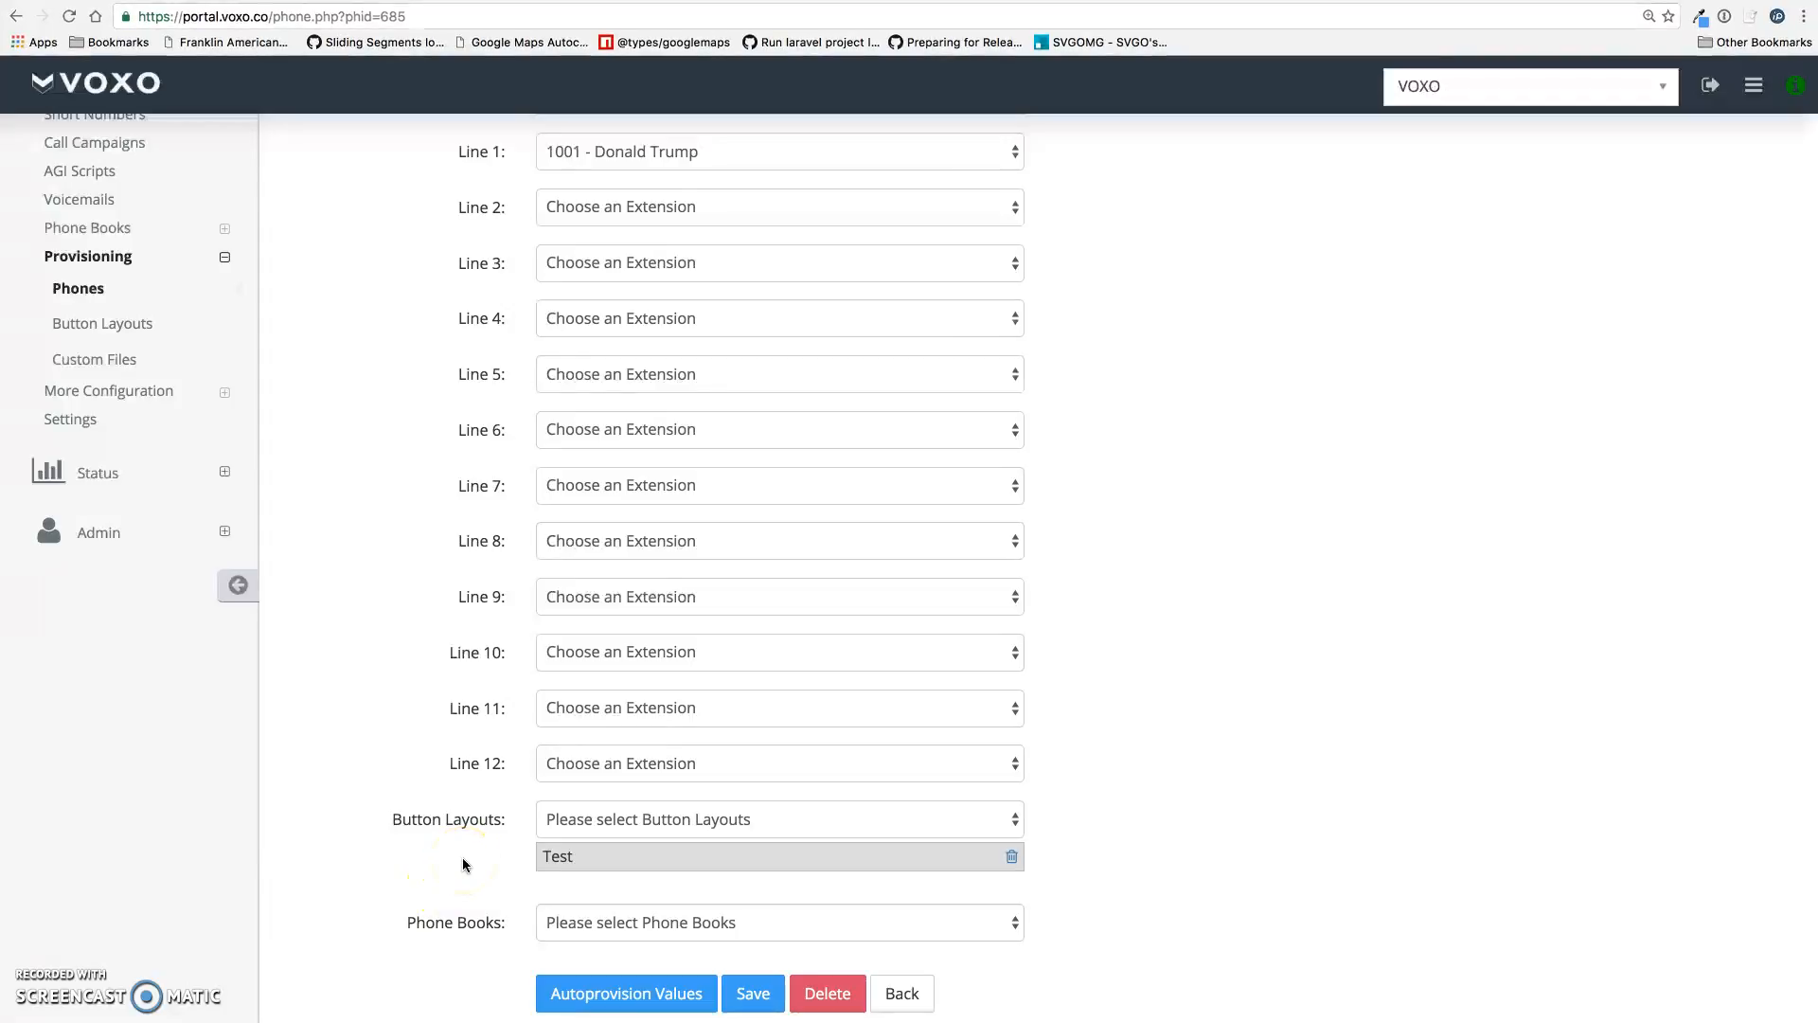
{"action": "left_click", "coordinate": [641, 819]}
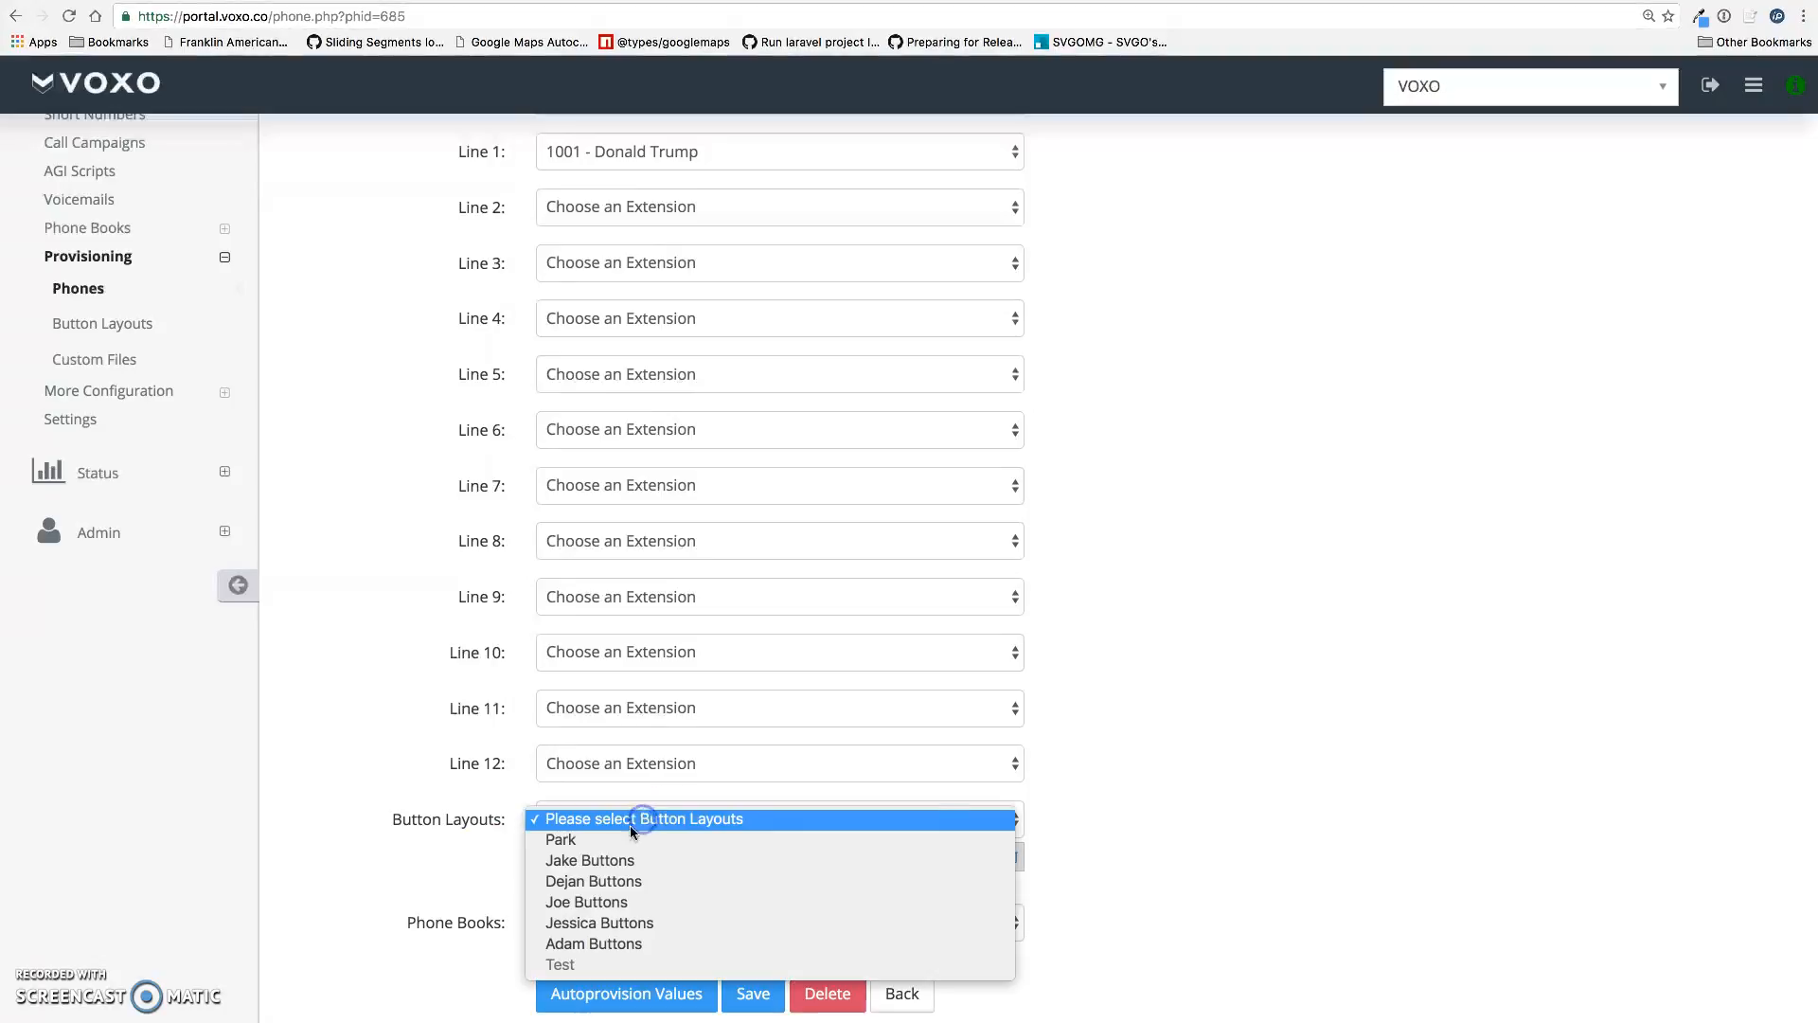
{"action": "left_click", "coordinate": [652, 903]}
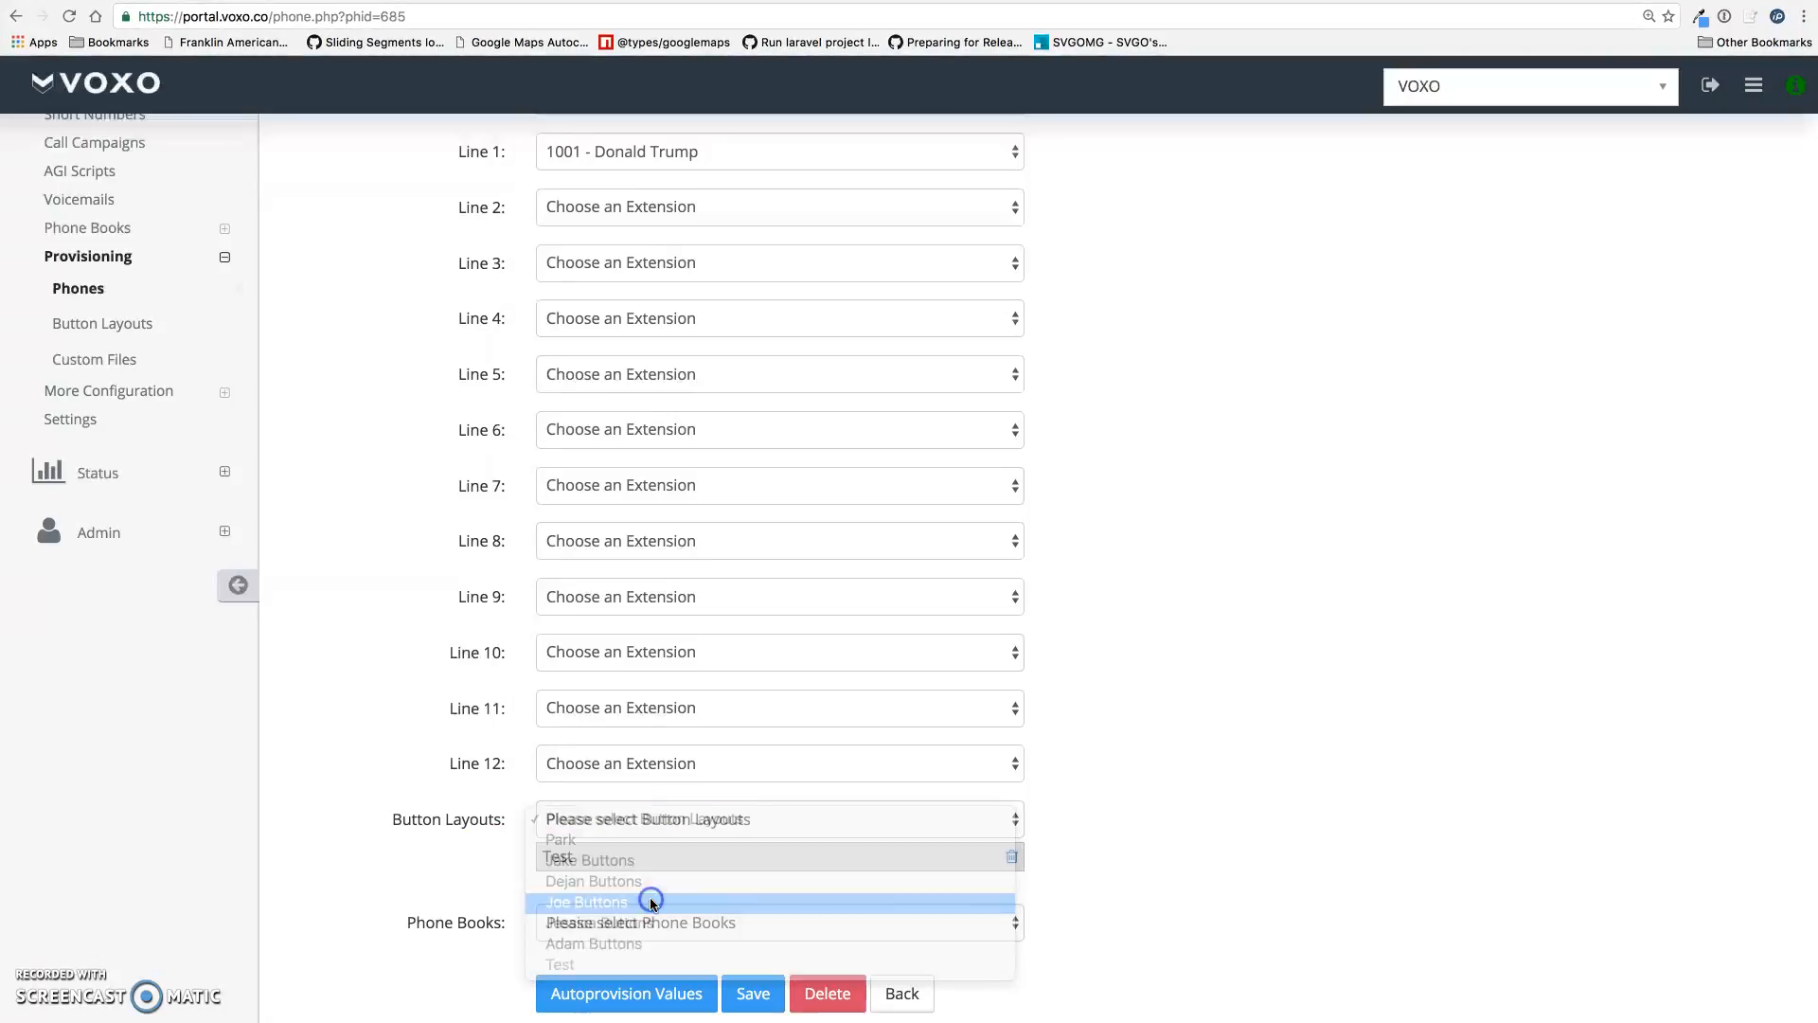
{"action": "mouse_move", "coordinate": [641, 885]}
{"action": "left_mouse_down"}
{"action": "mouse_move", "coordinate": [641, 832]}
{"action": "mouse_move", "coordinate": [647, 886]}
{"action": "left_mouse_up"}
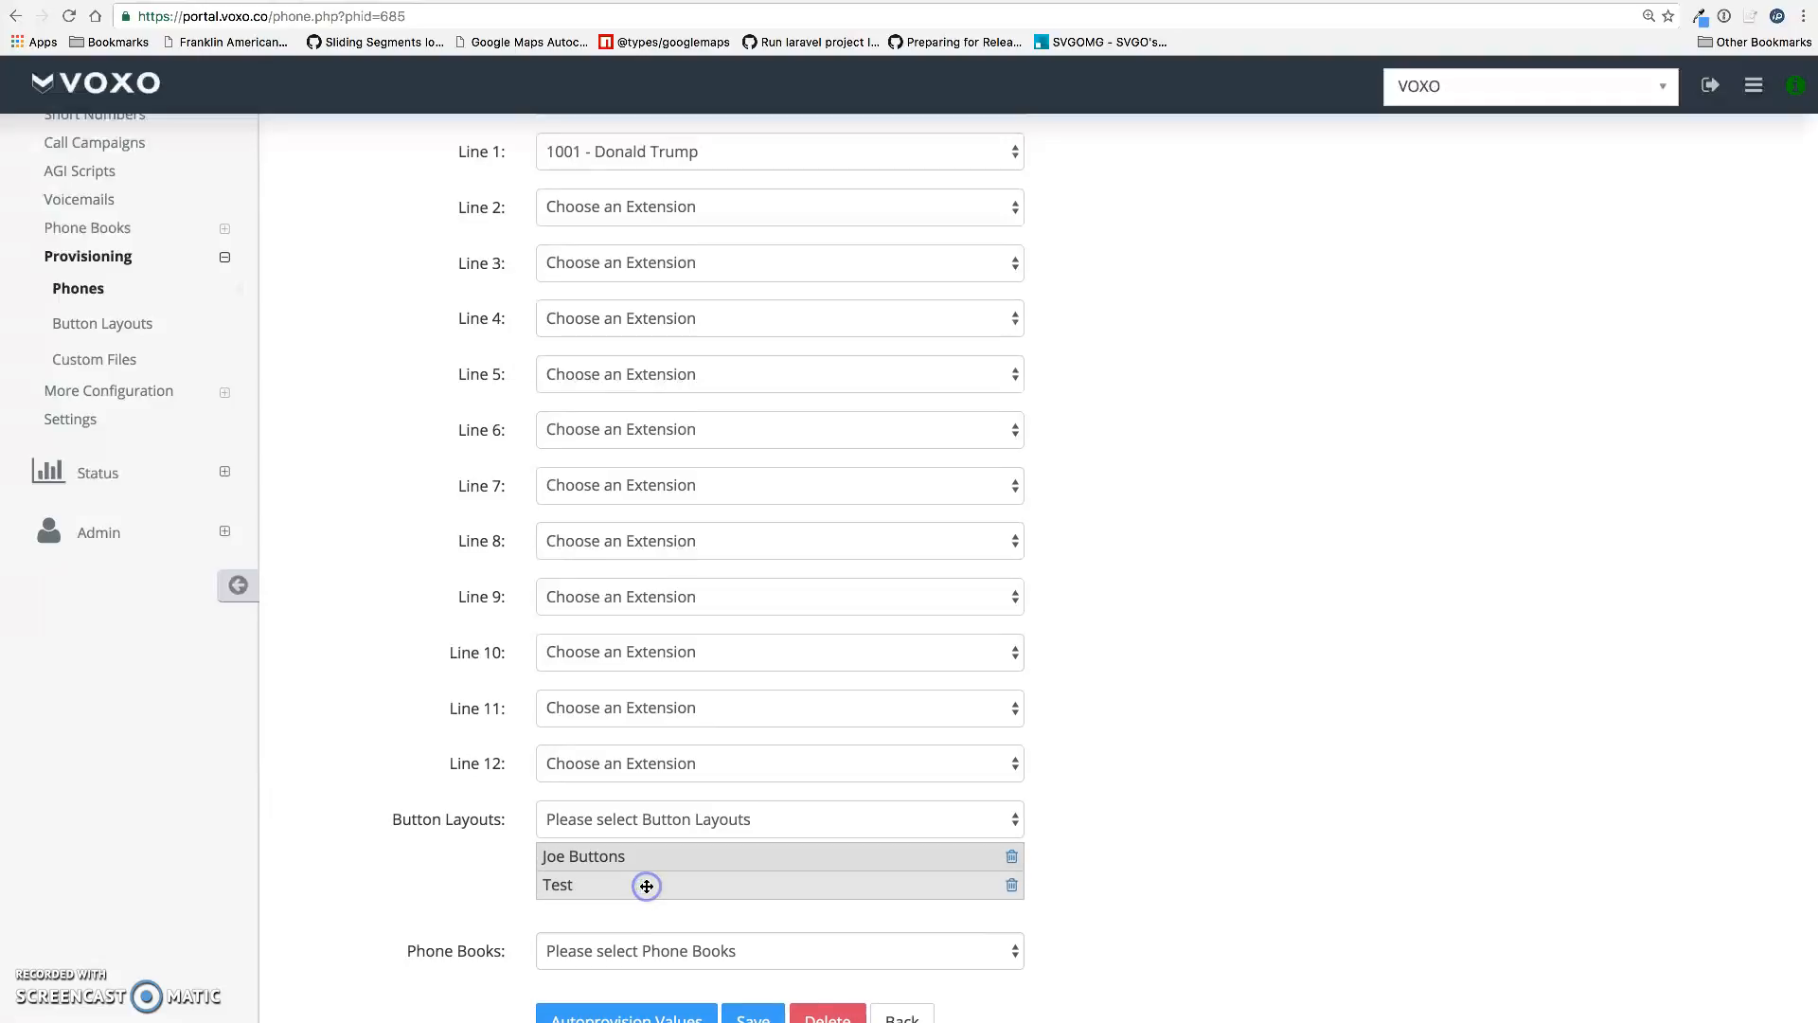
{"action": "left_click", "coordinate": [1011, 856]}
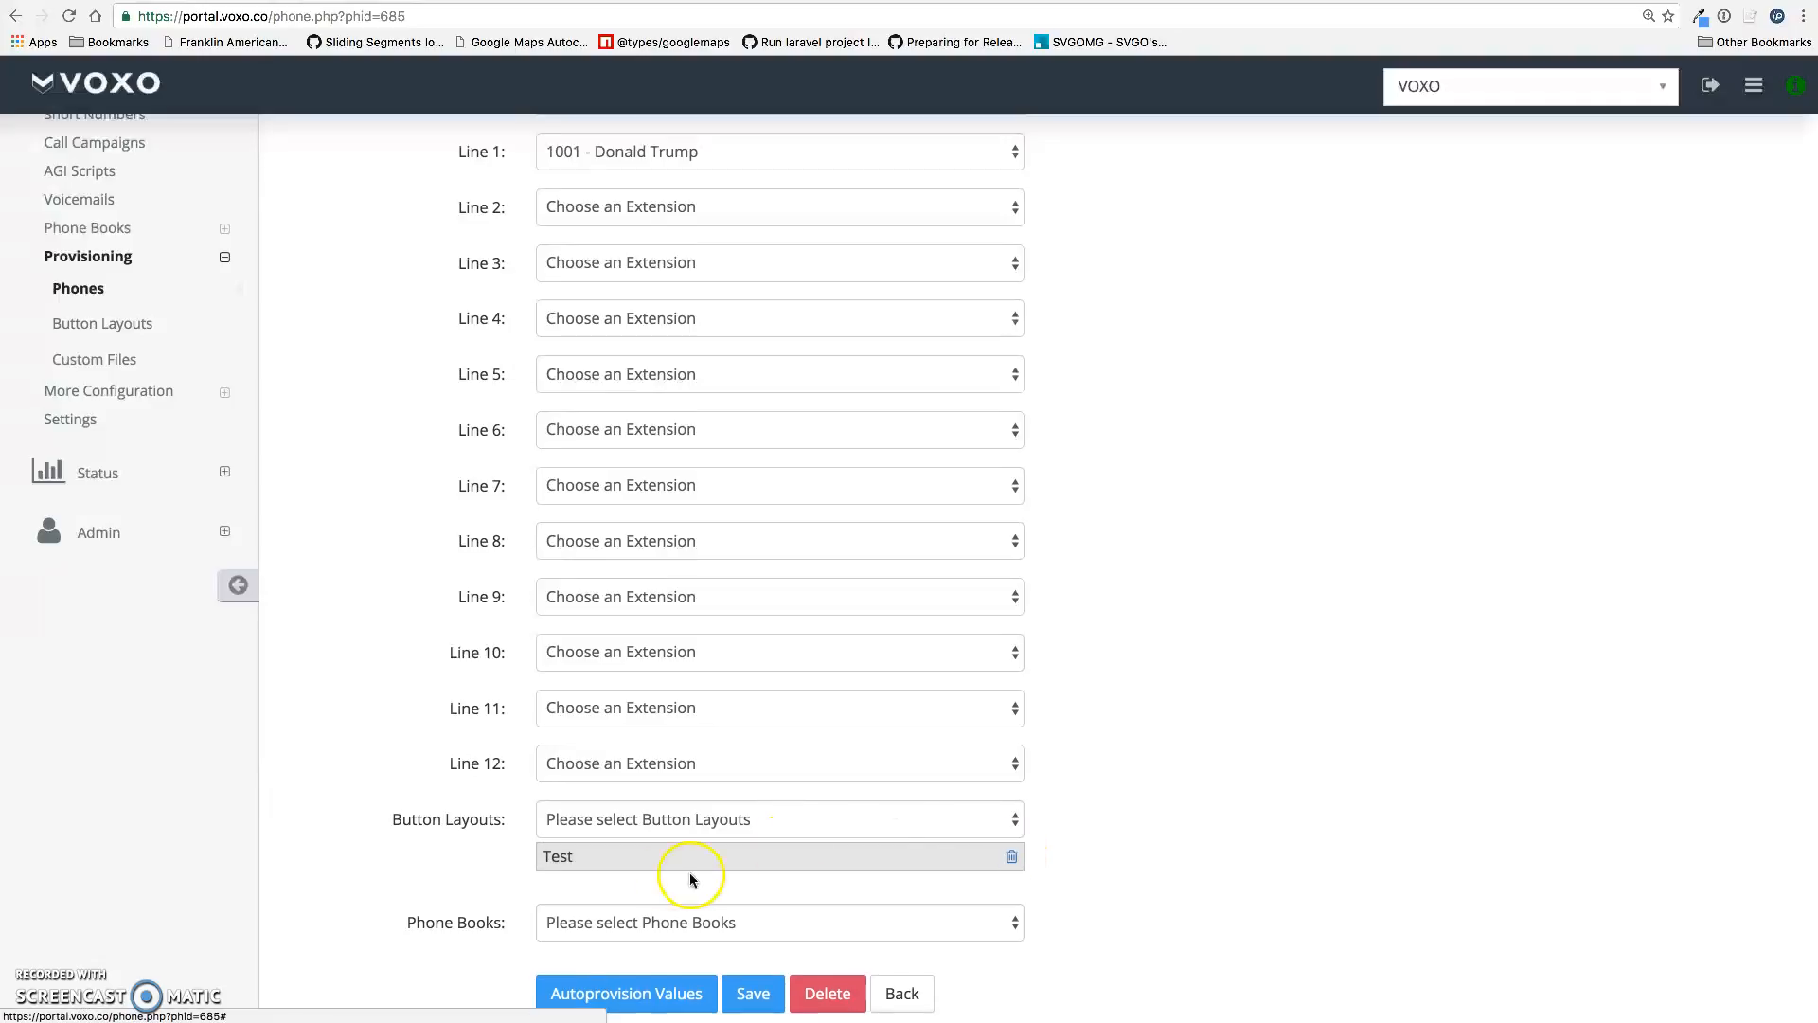
{"action": "left_click", "coordinate": [753, 993]}
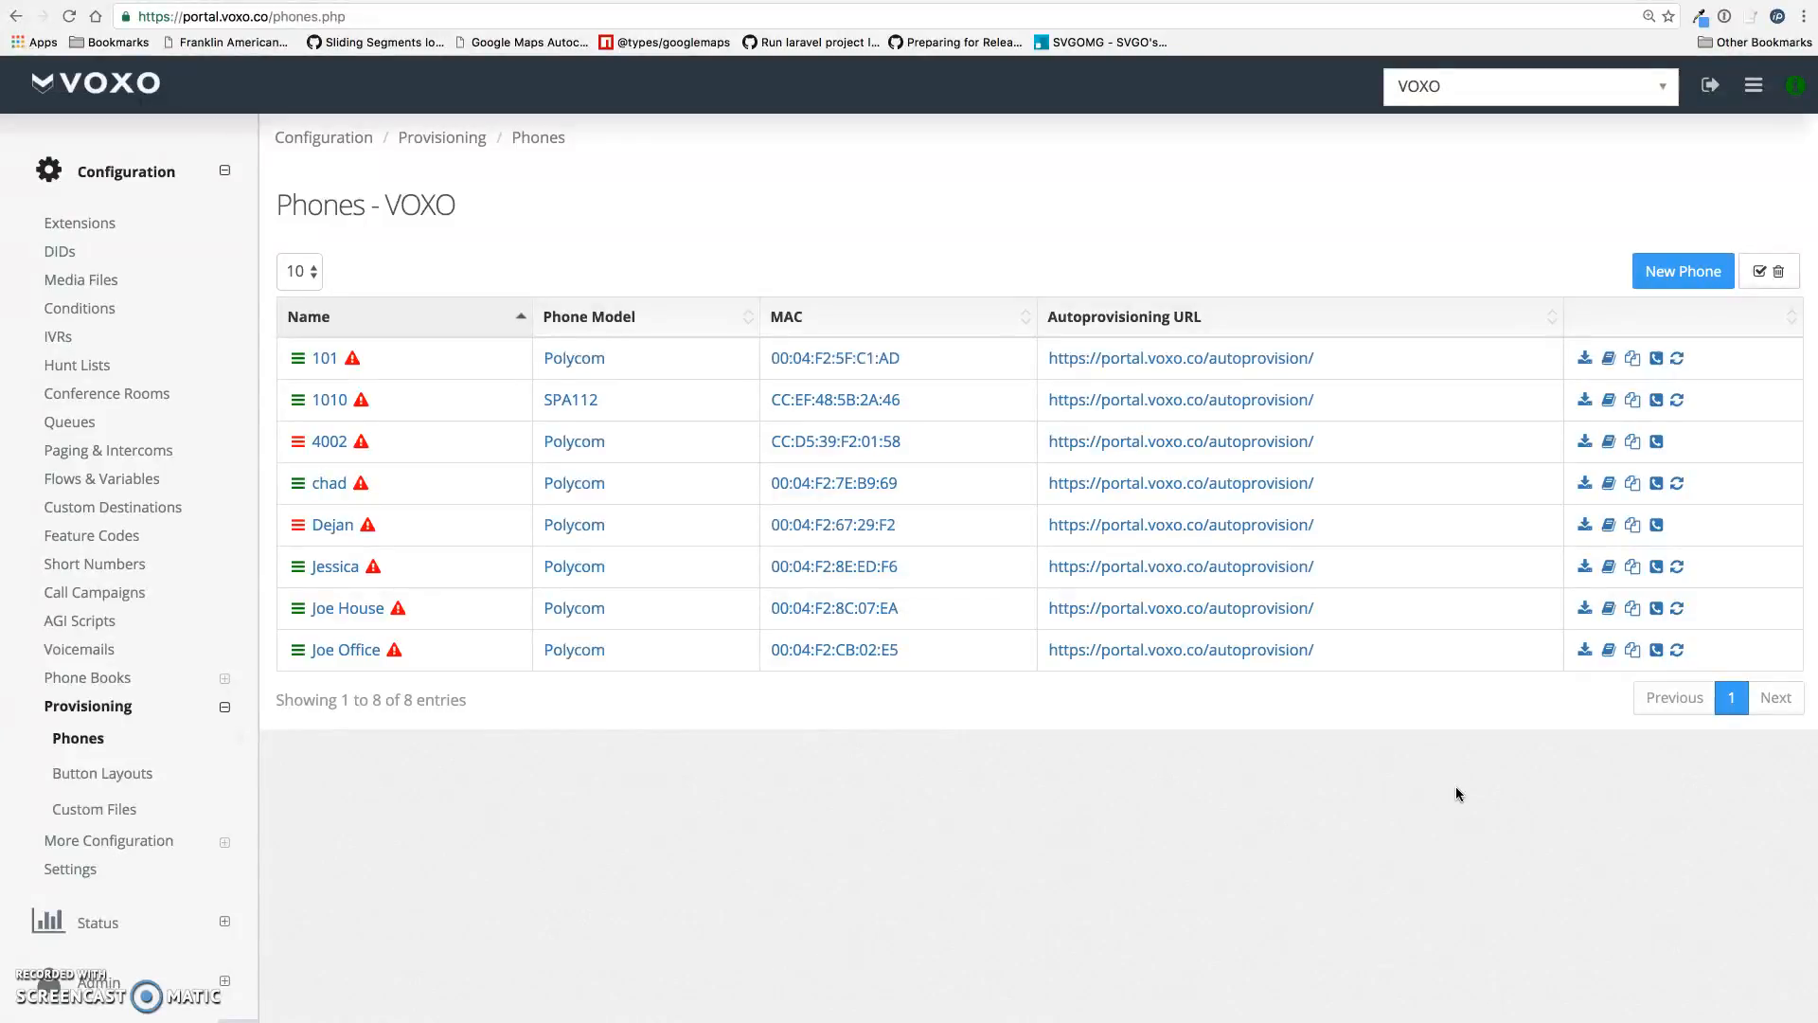
Reboot the Joe Office phone from the Phones table so it reprovisions
{"action": "left_click", "coordinate": [1679, 652]}
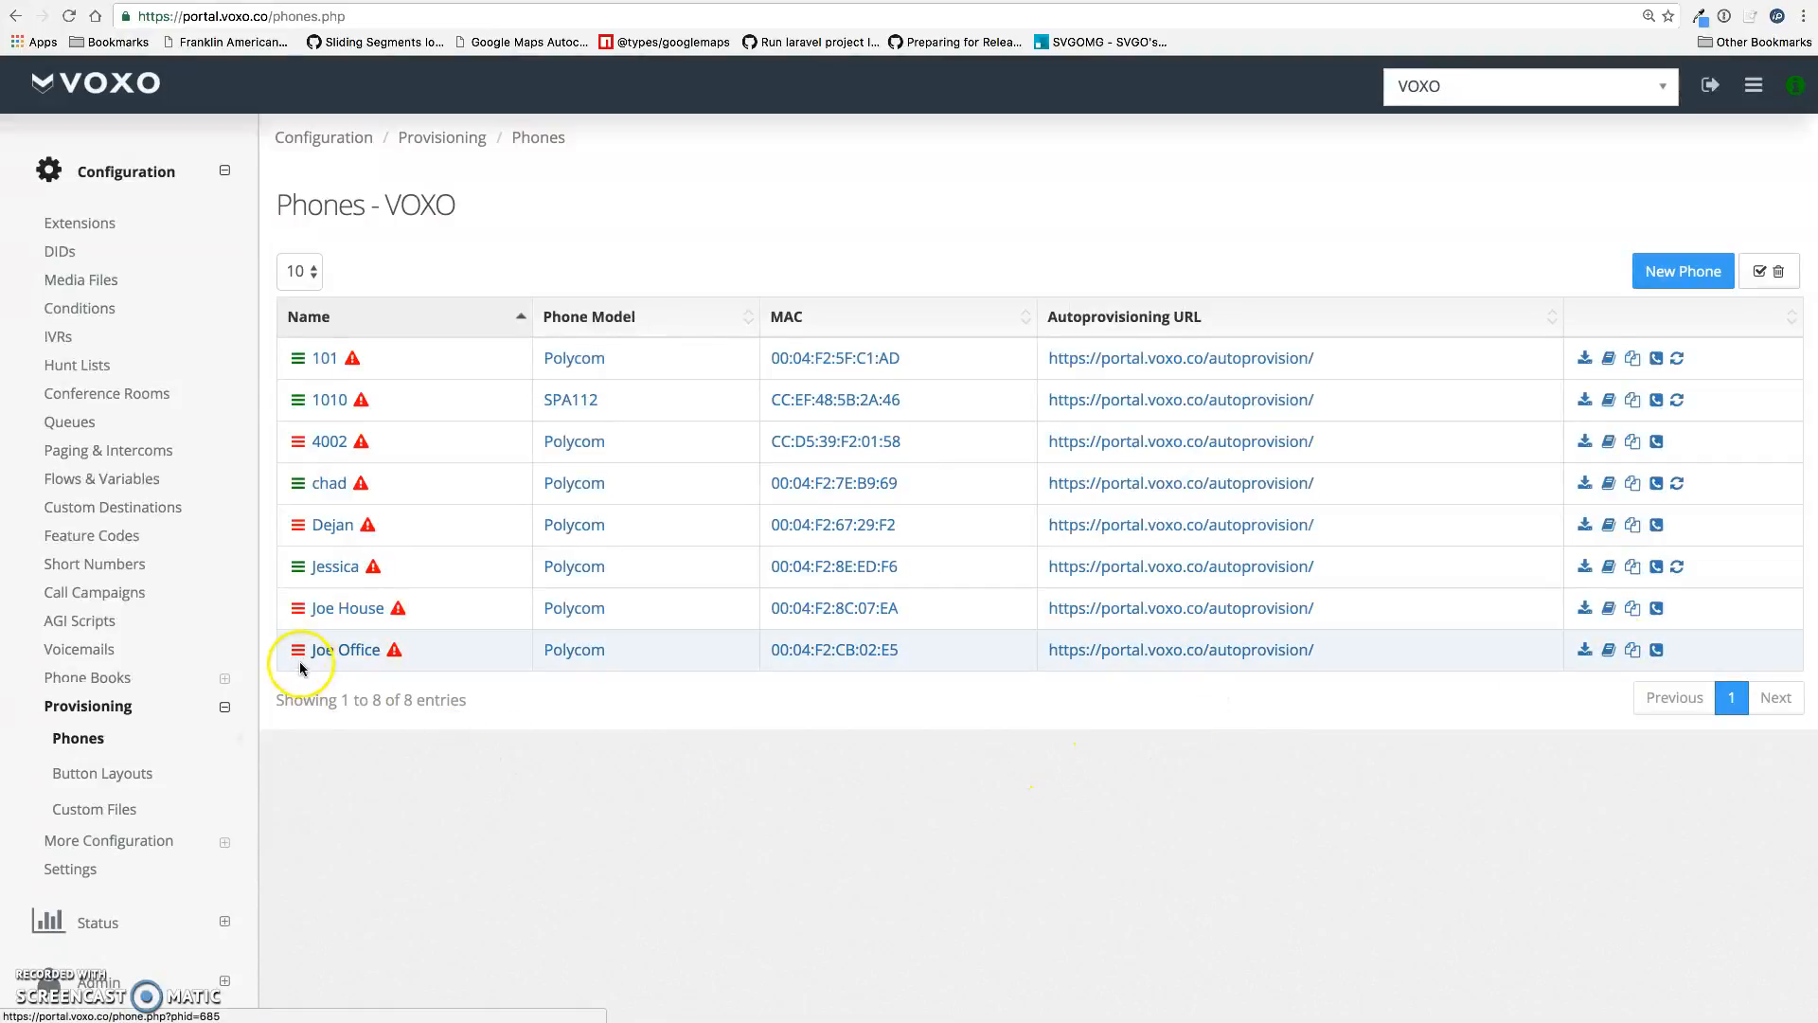
{"action": "left_click", "coordinate": [798, 784]}
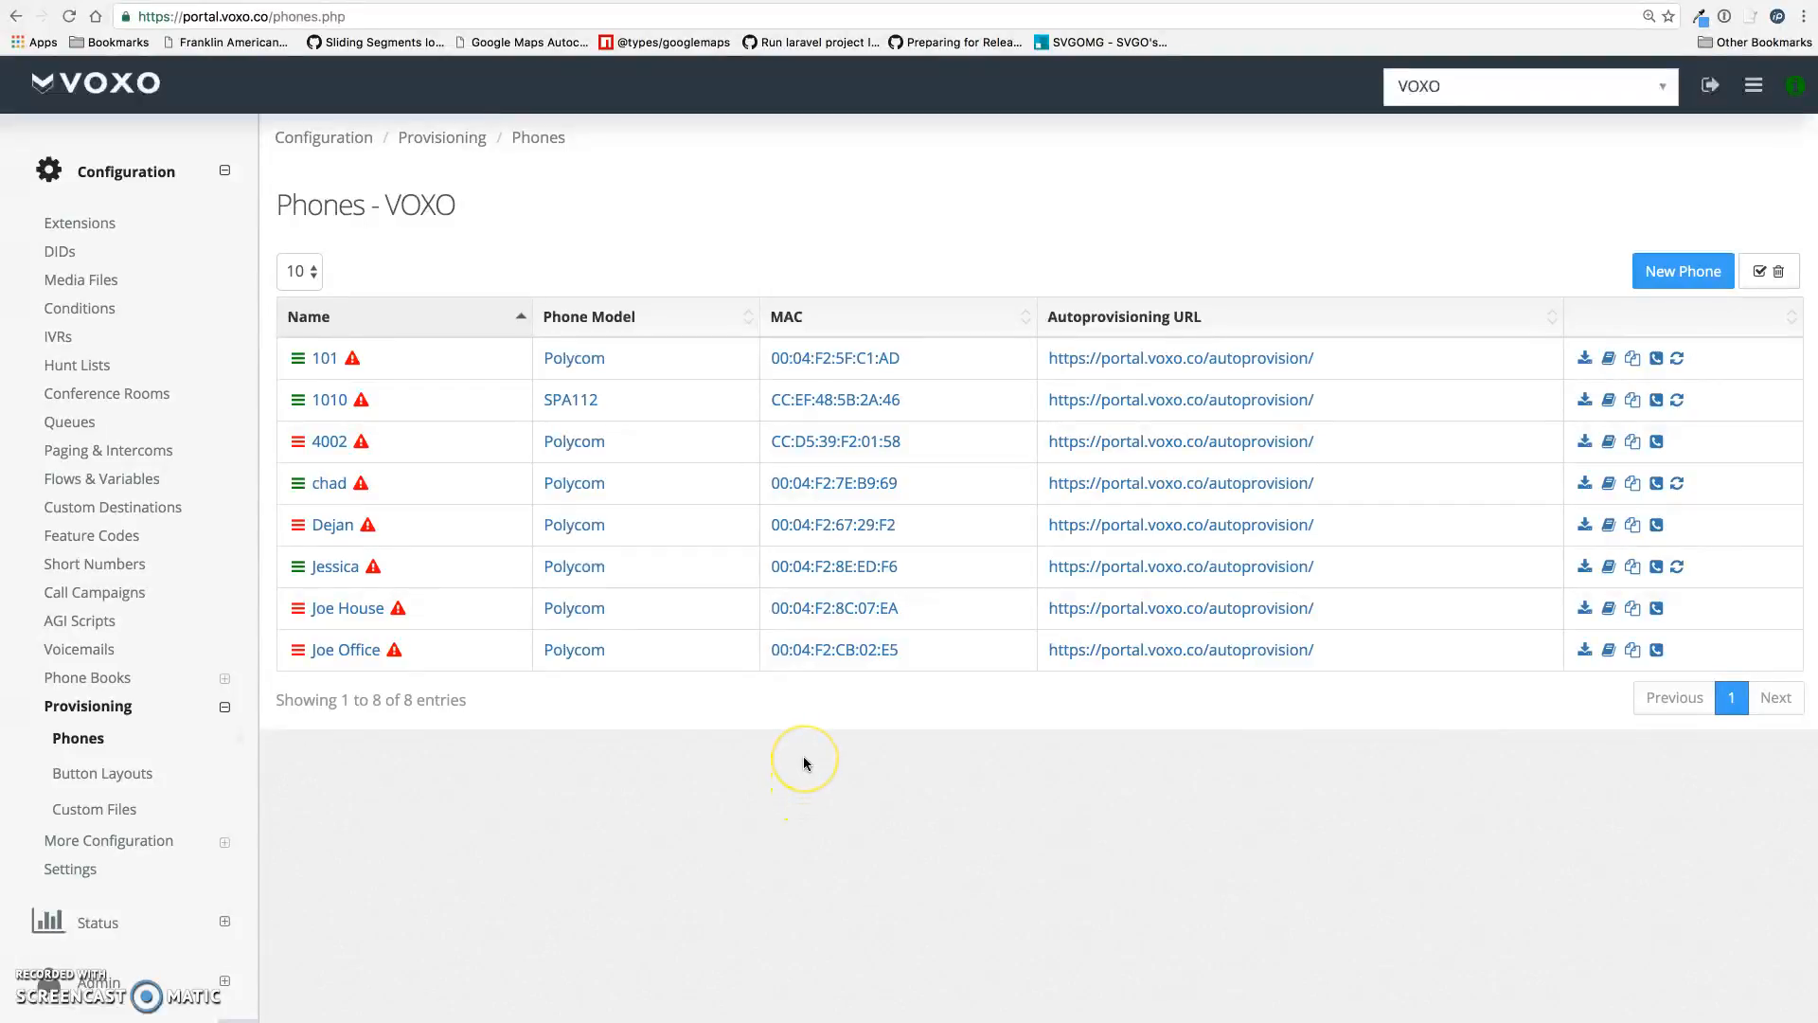
{"action": "left_click", "coordinate": [798, 762]}
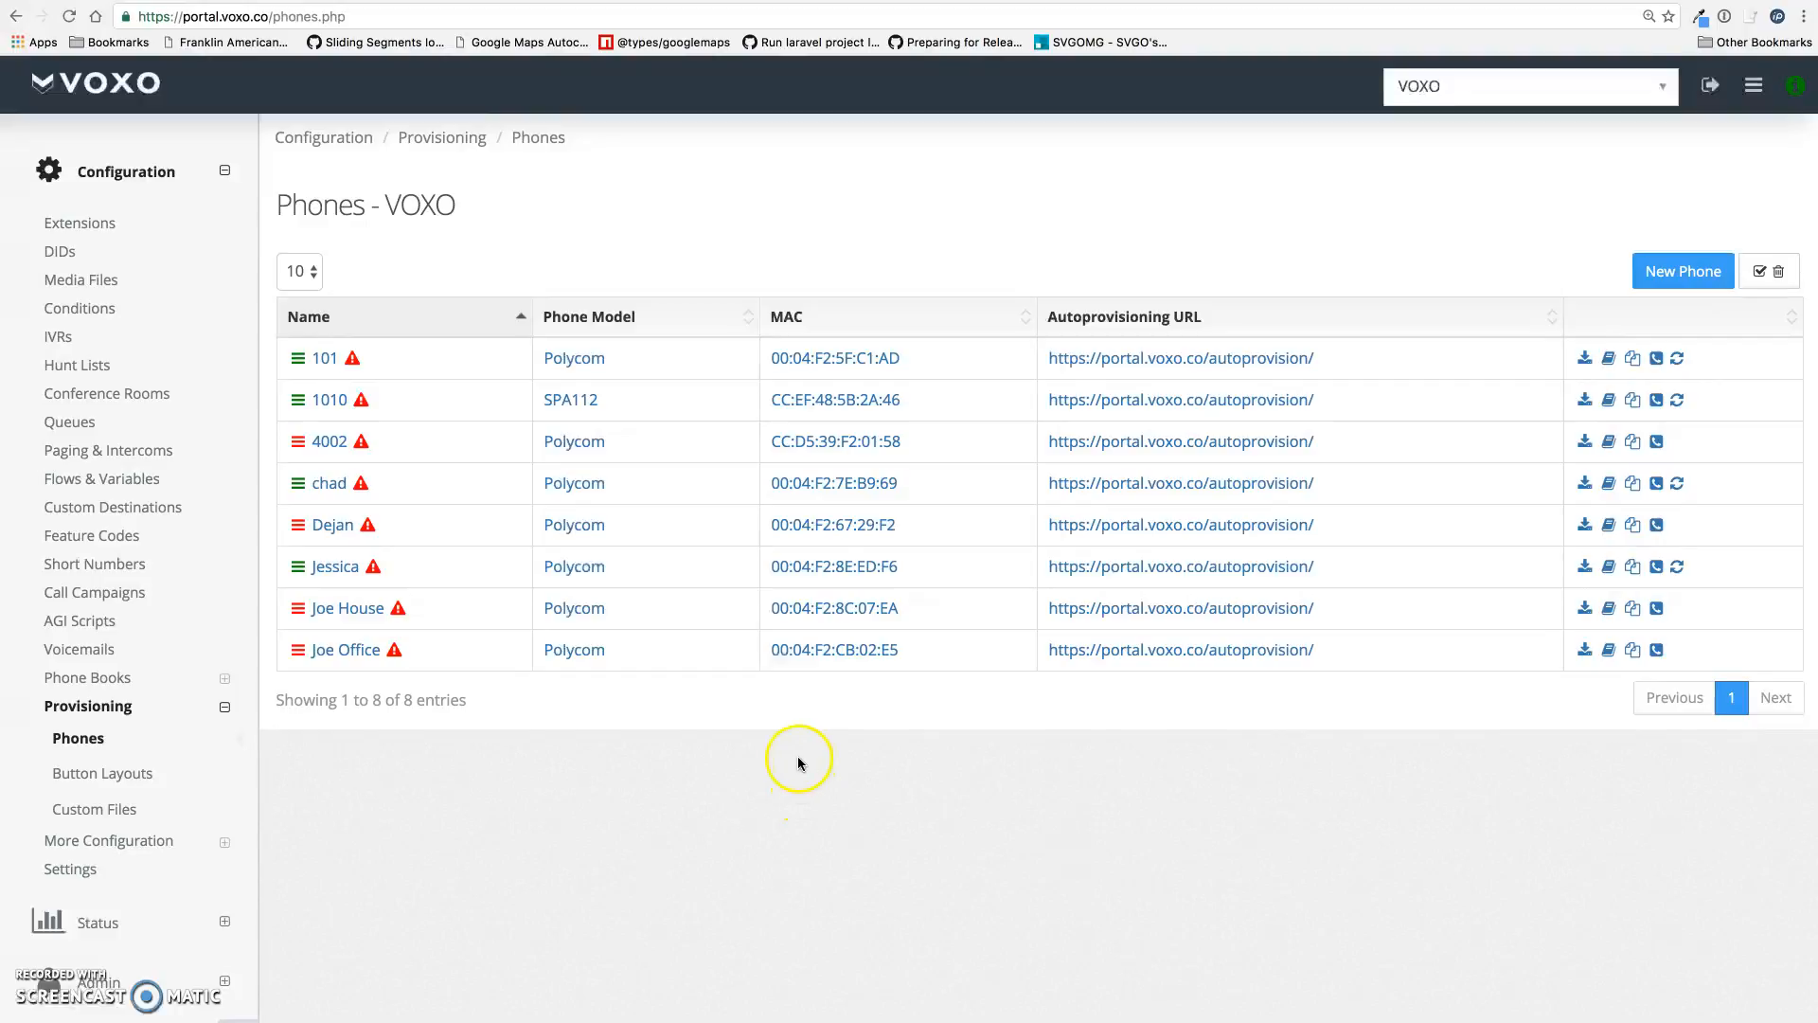